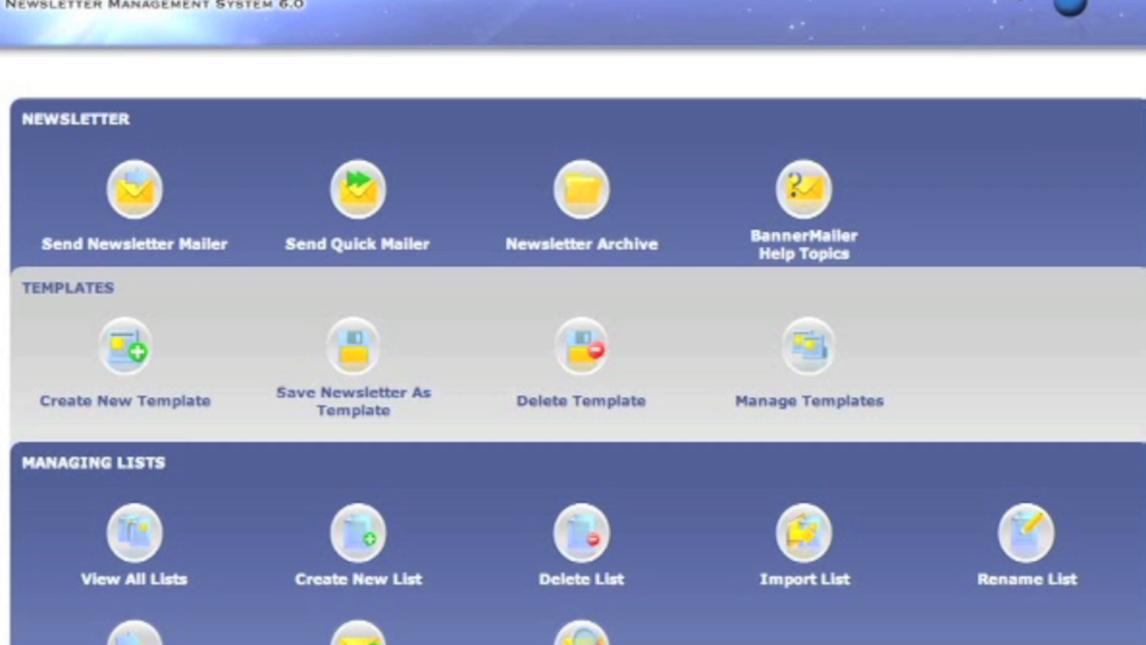
Show View All Lists, with Default at 7 members and Lisa at 1.
click(120, 549)
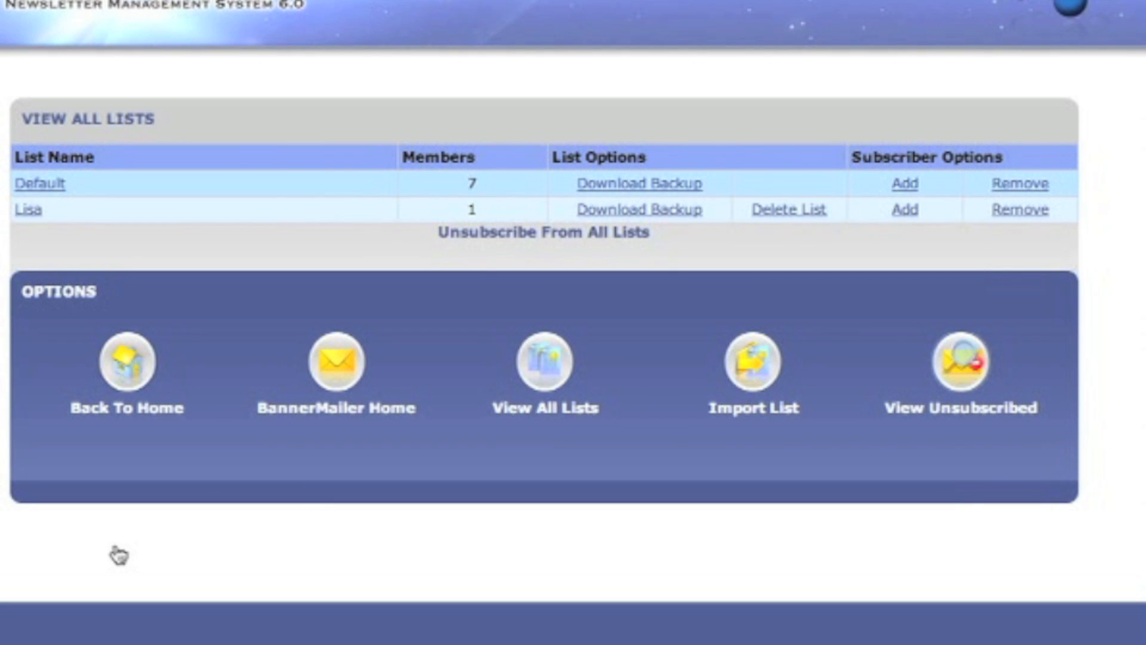
Move between the home page and View All Lists, then open Add Subscriber for the Lisa list.
click(332, 360)
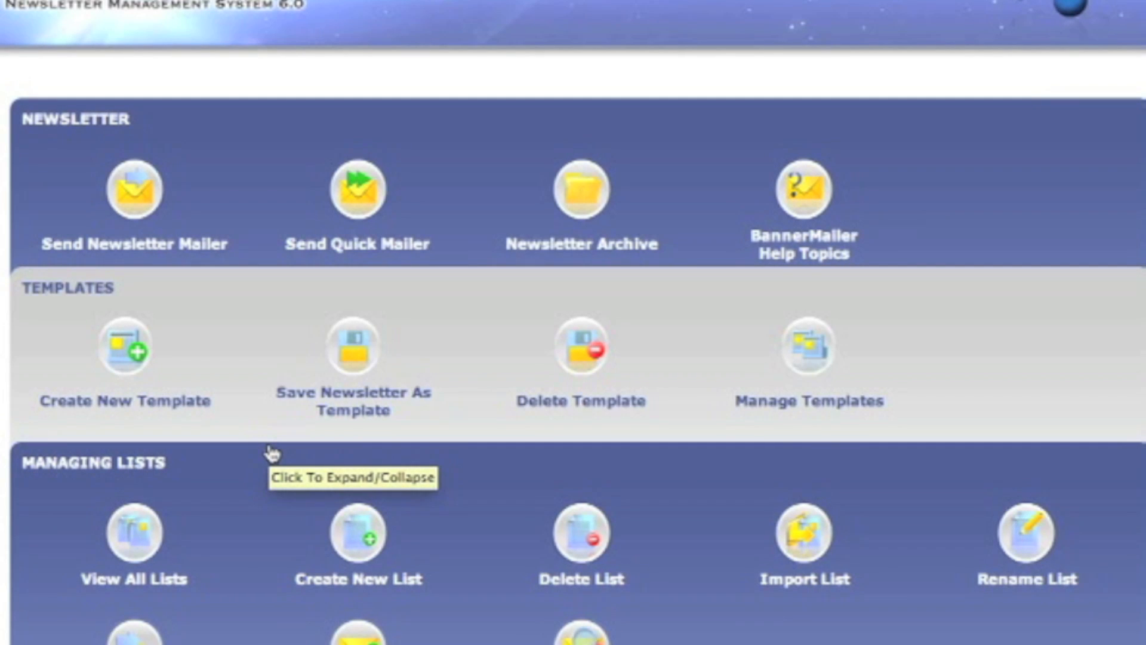
click(132, 538)
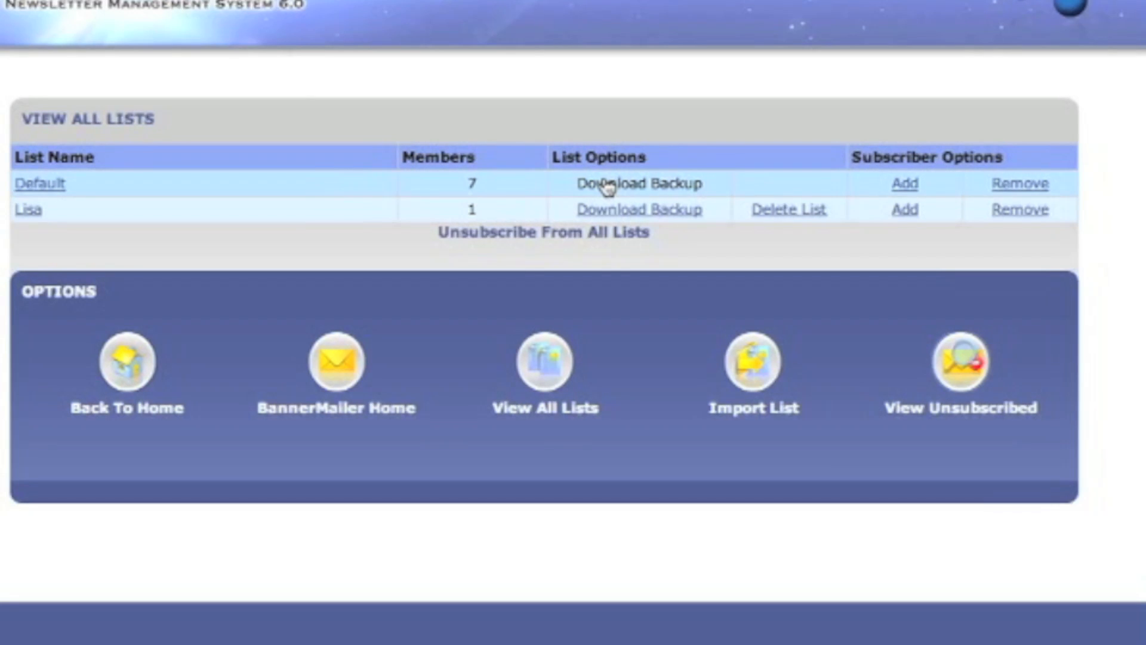
click(324, 362)
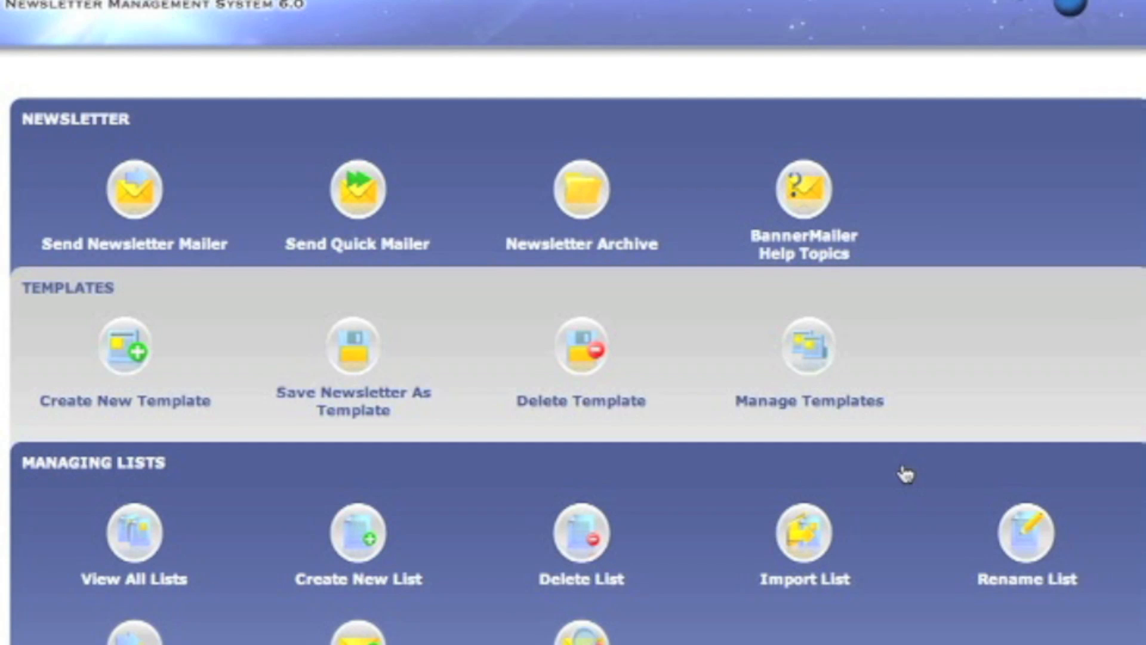
click(146, 545)
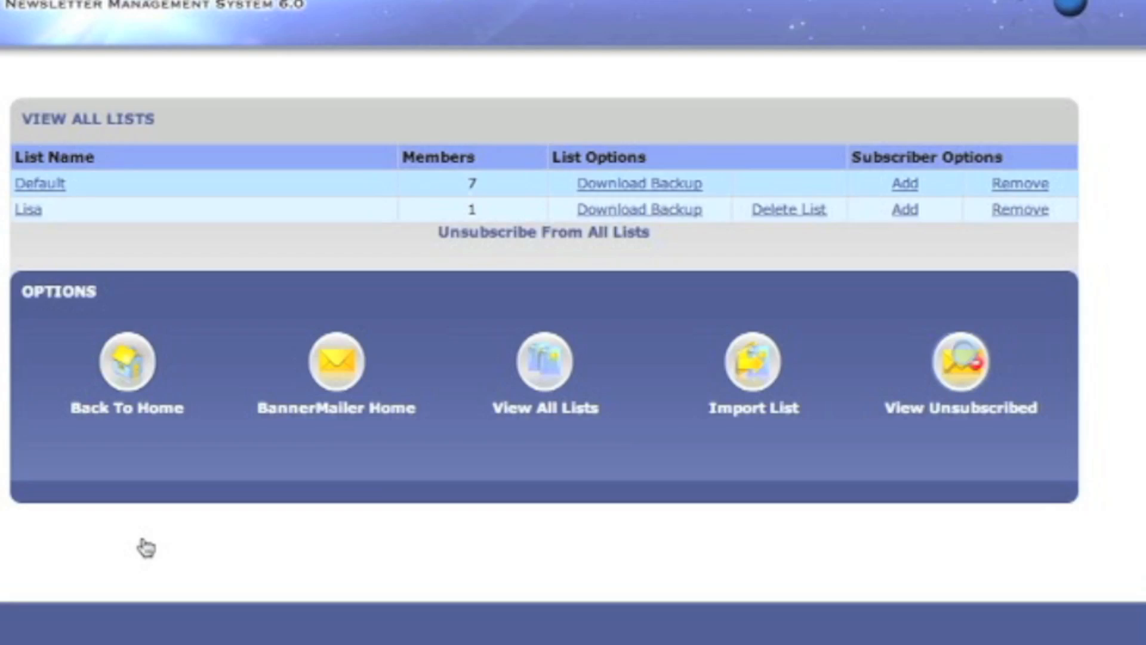
click(1015, 184)
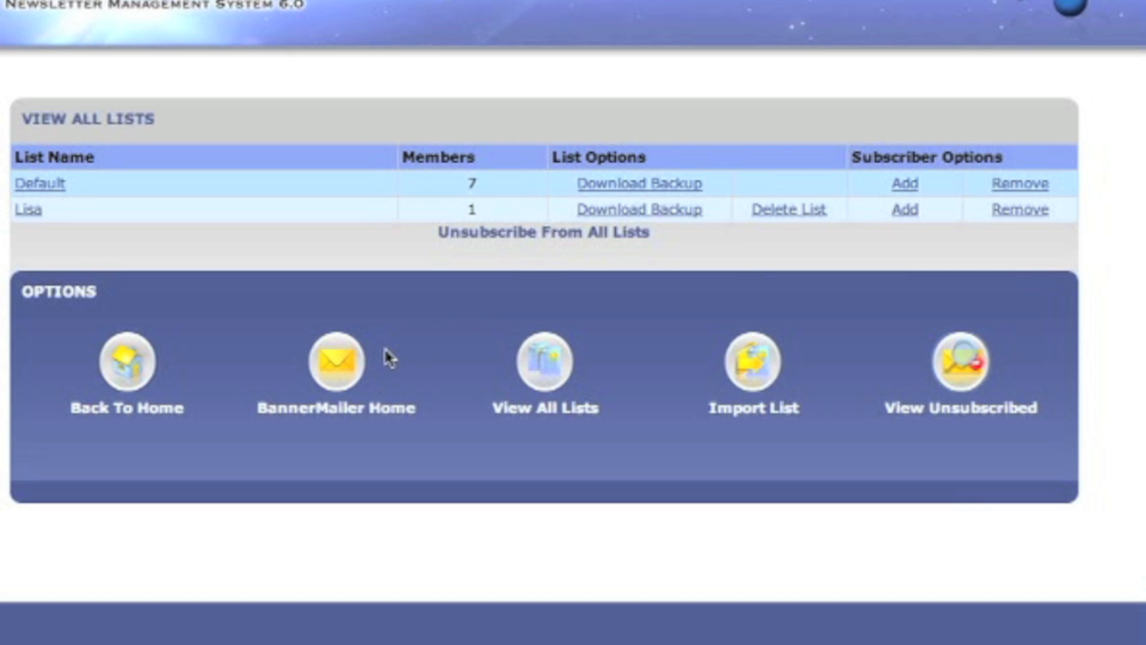
click(351, 365)
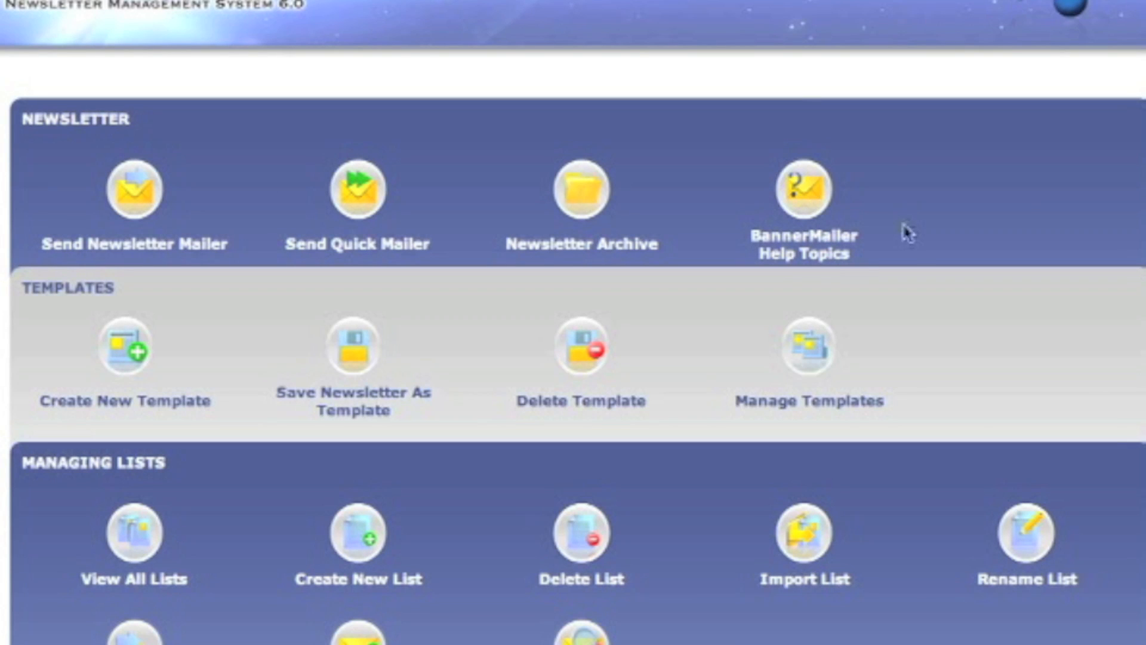
click(136, 544)
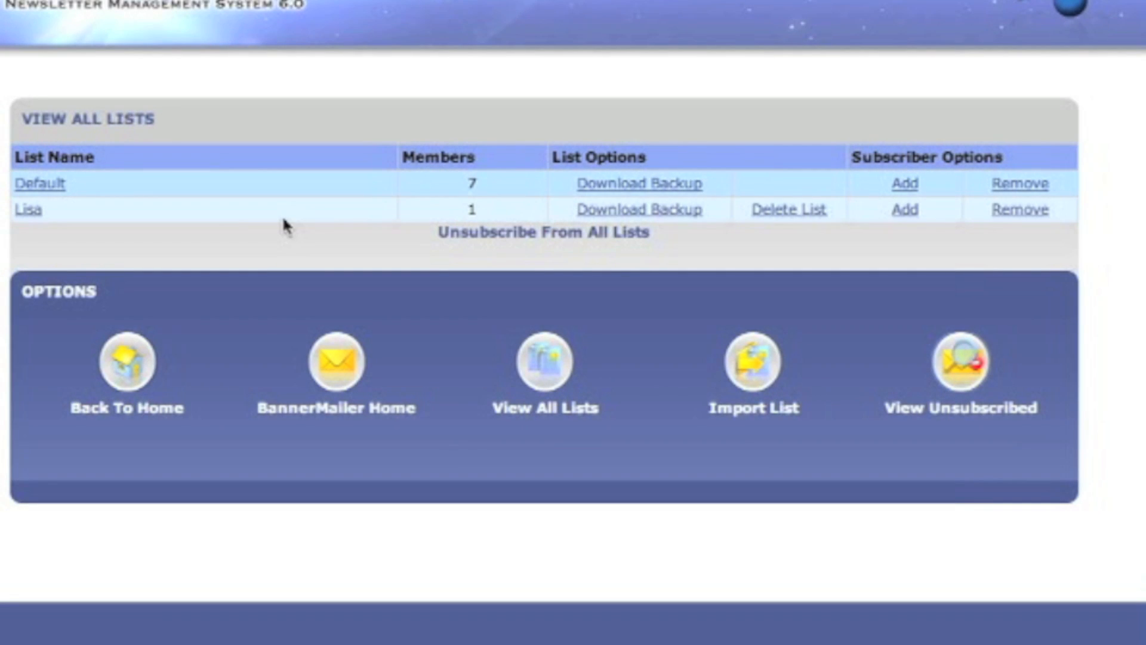
click(339, 381)
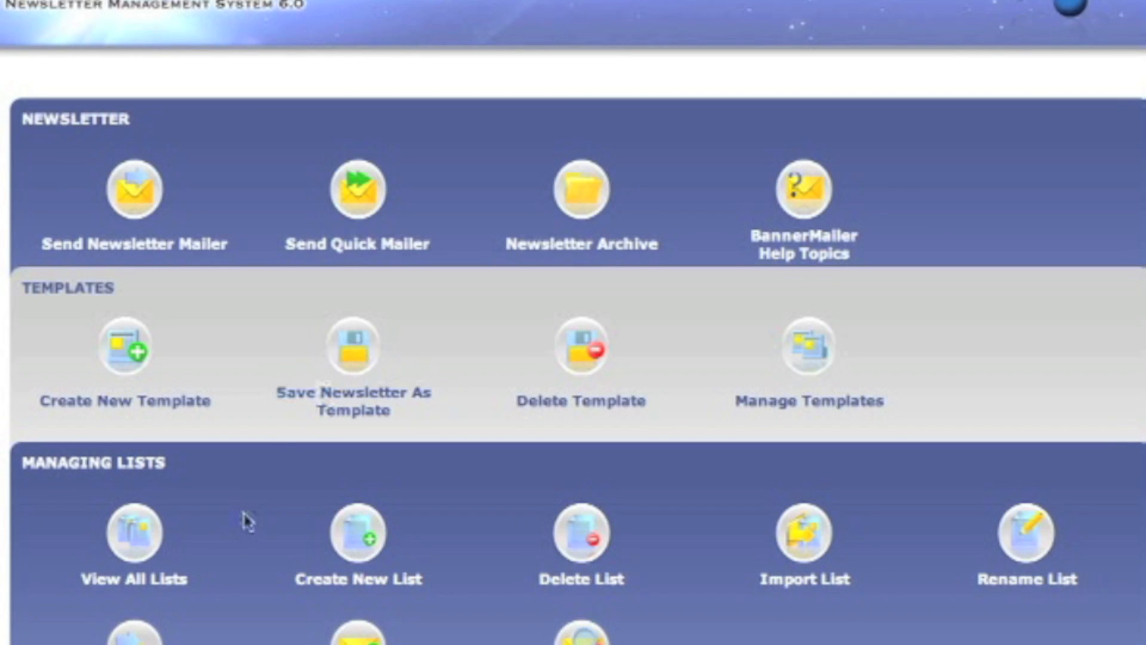
click(113, 539)
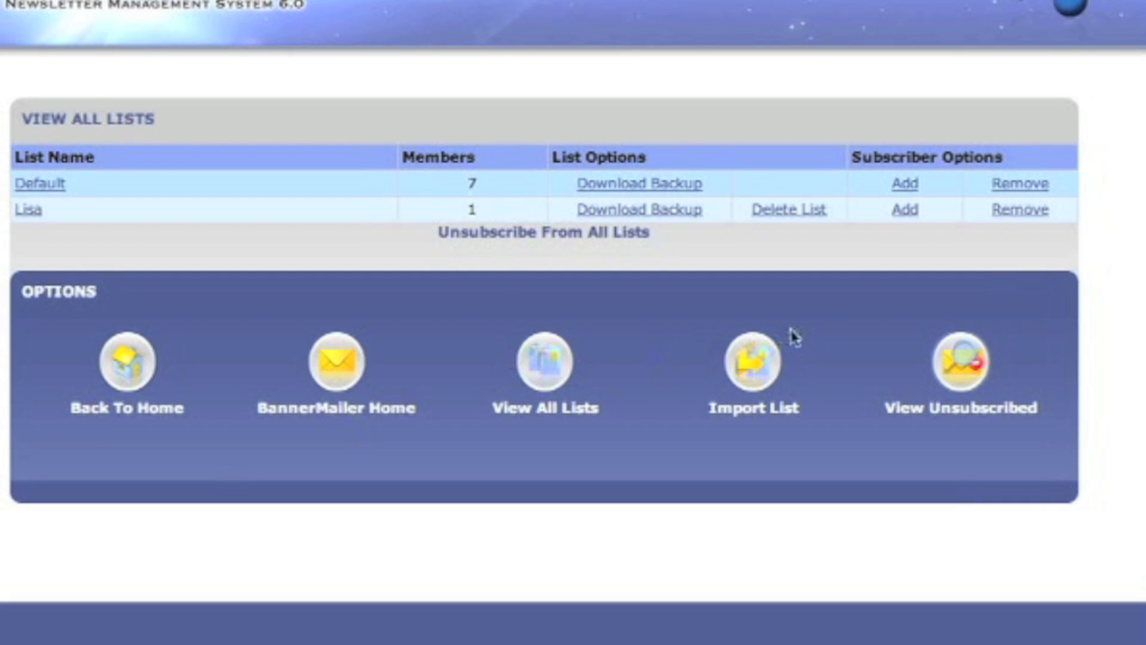
click(905, 210)
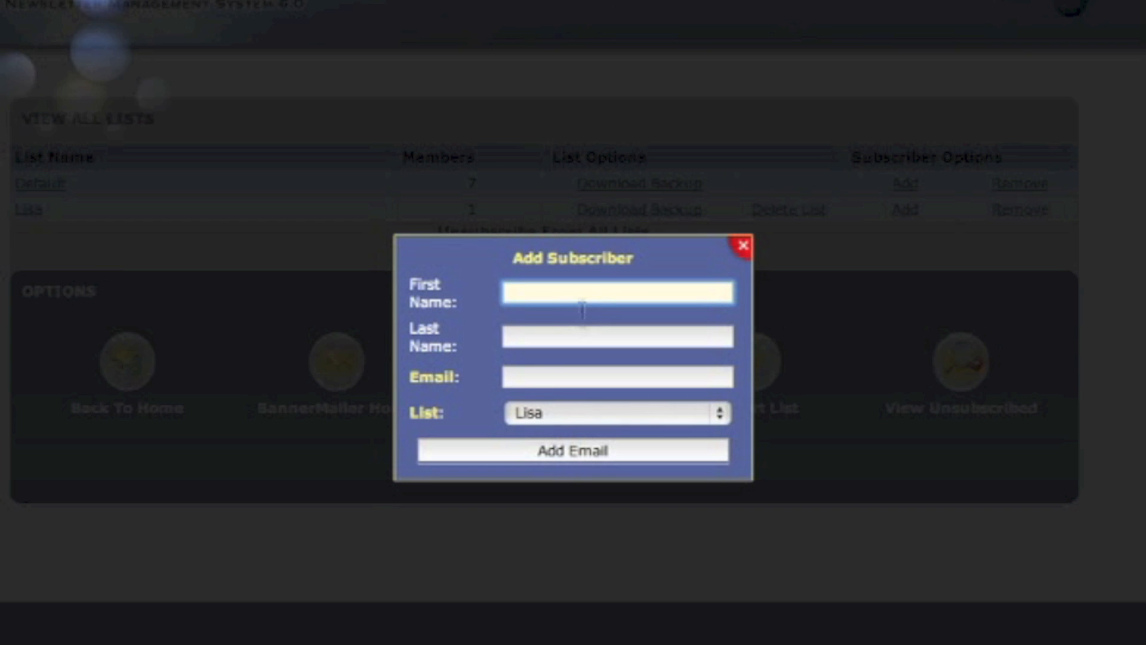
Keep Lisa as the target list, add a test e-mail address, and close the form.
click(543, 412)
click(544, 418)
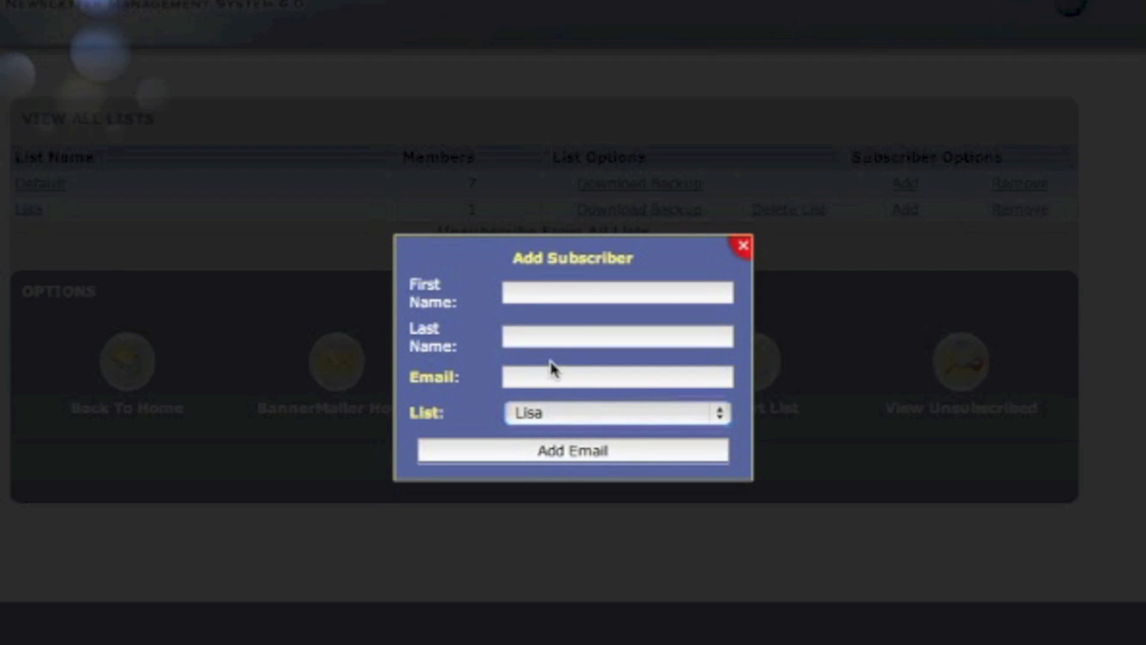
click(550, 377)
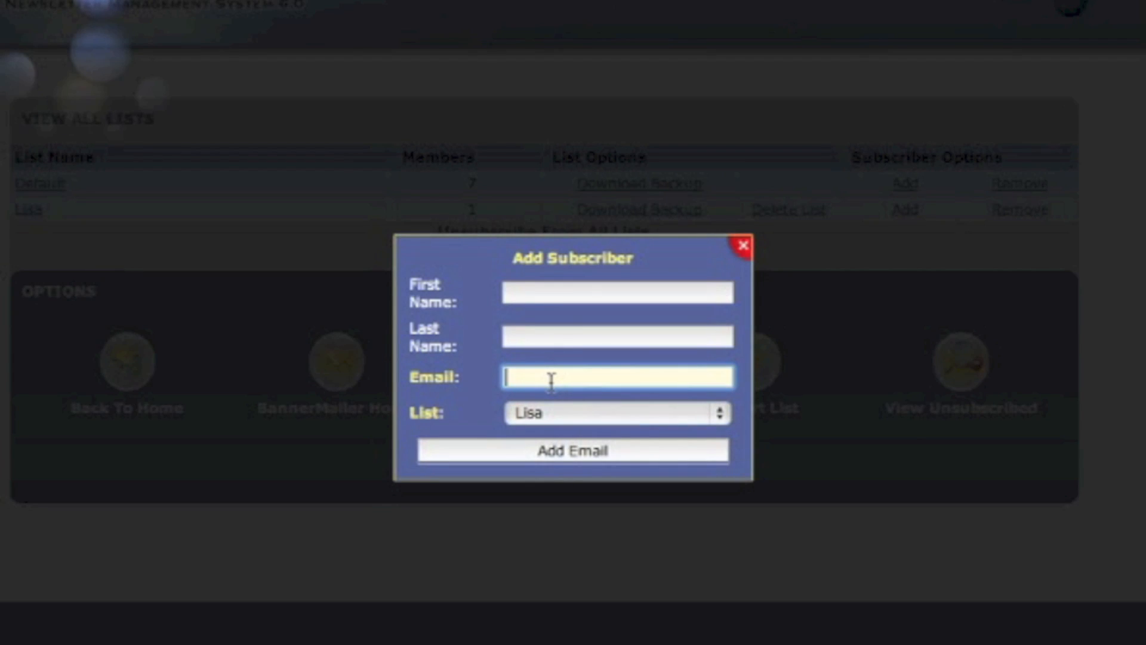
text(test@testing.com)
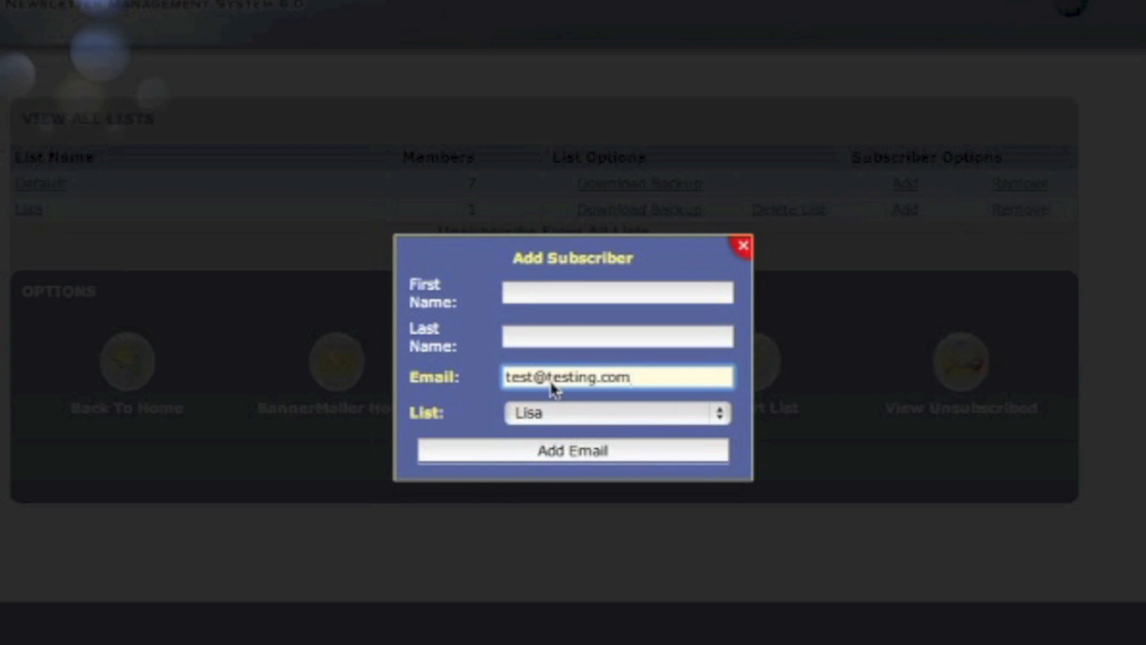
click(515, 449)
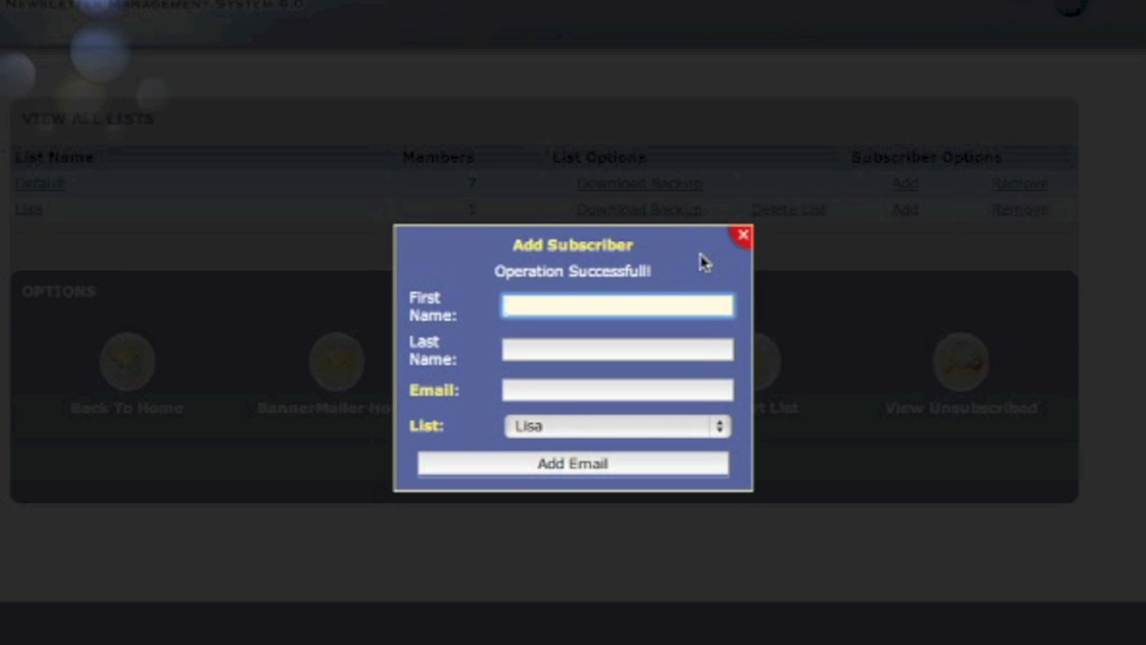
click(743, 236)
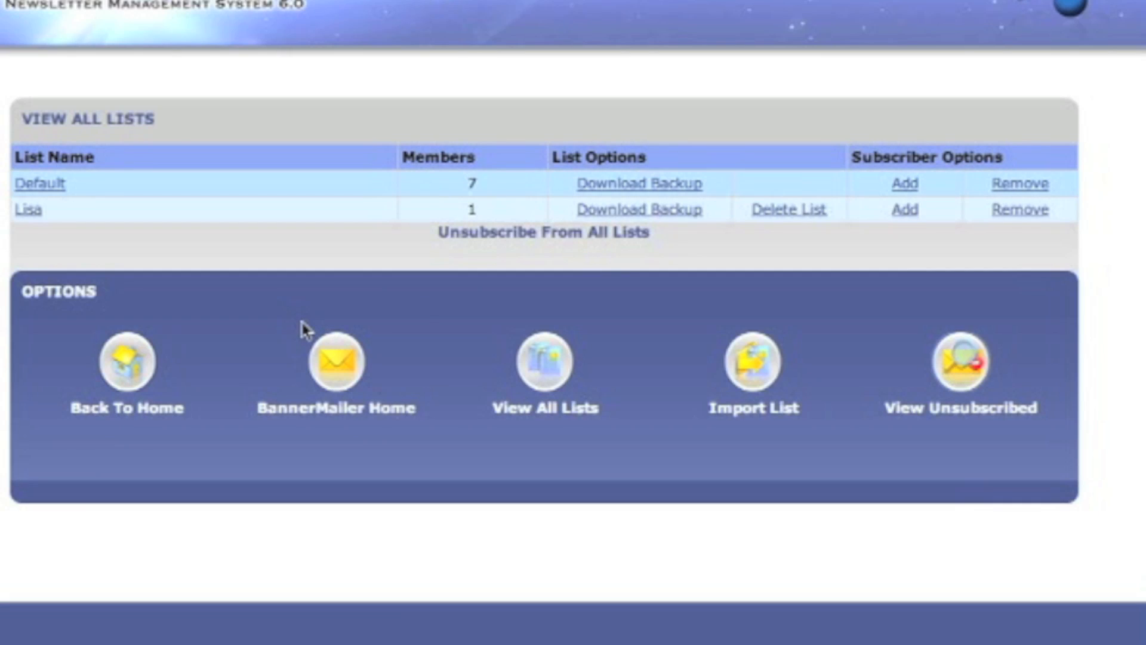
From the home page, create a list named 'Las Vegas' and dismiss the confirmation.
click(332, 371)
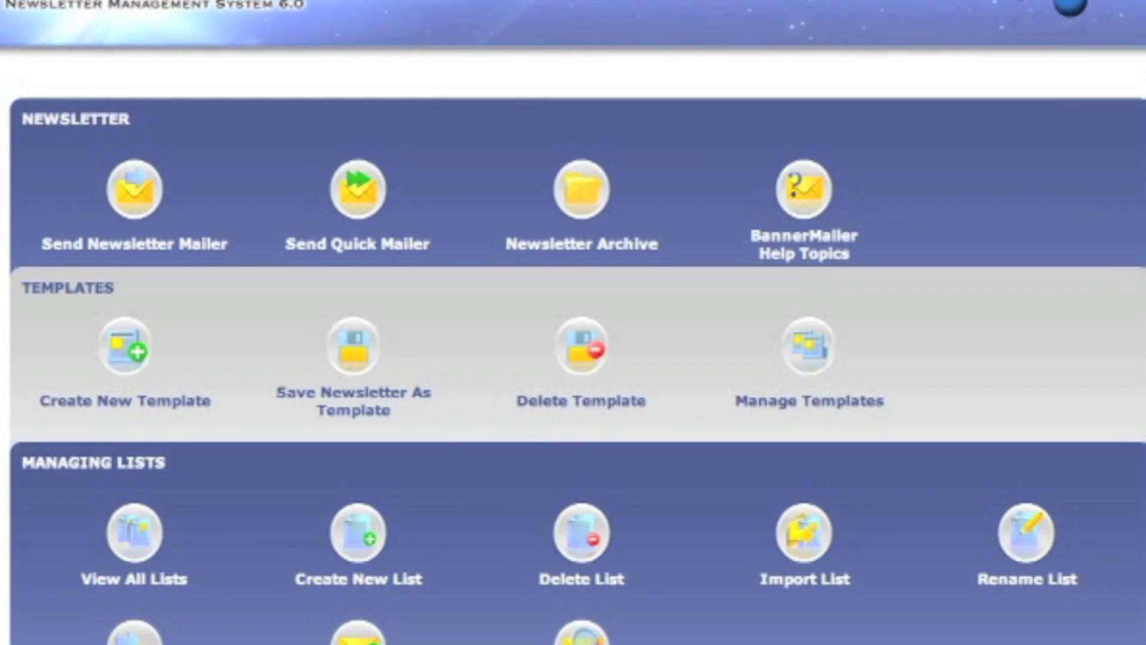
click(355, 552)
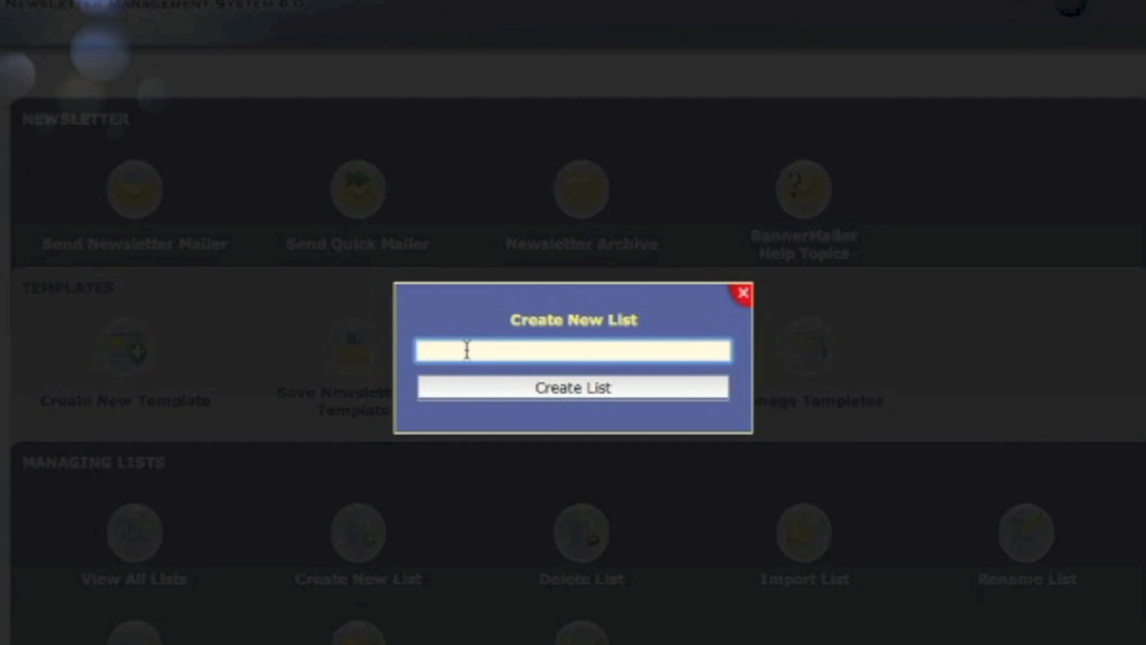
text(Las Vegas)
click(548, 391)
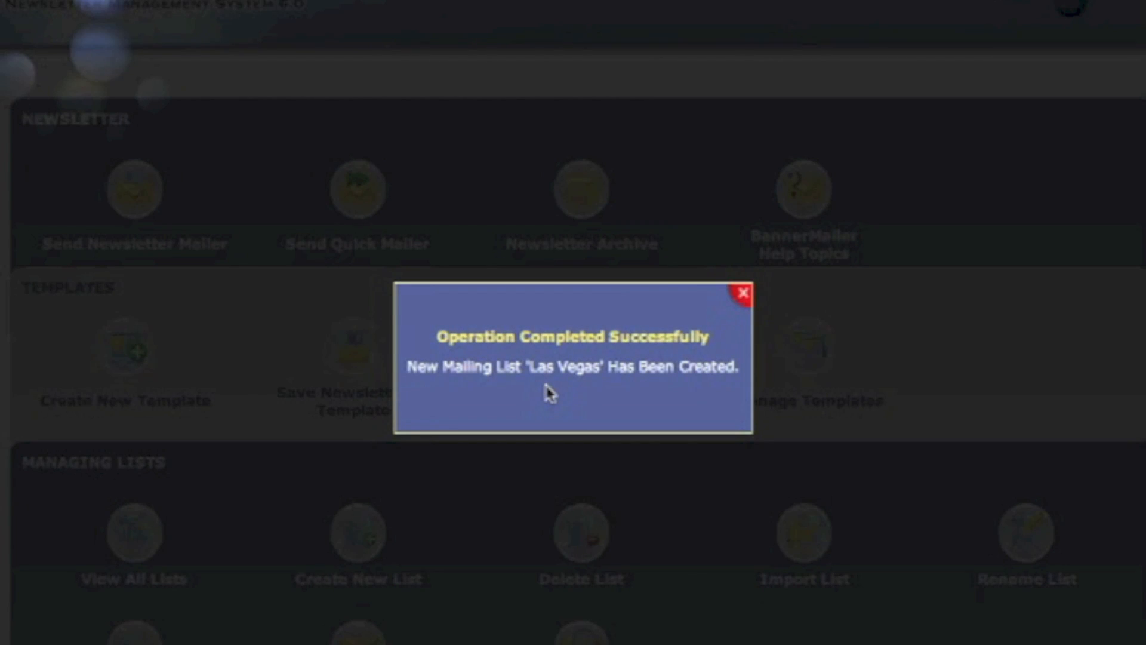
click(744, 293)
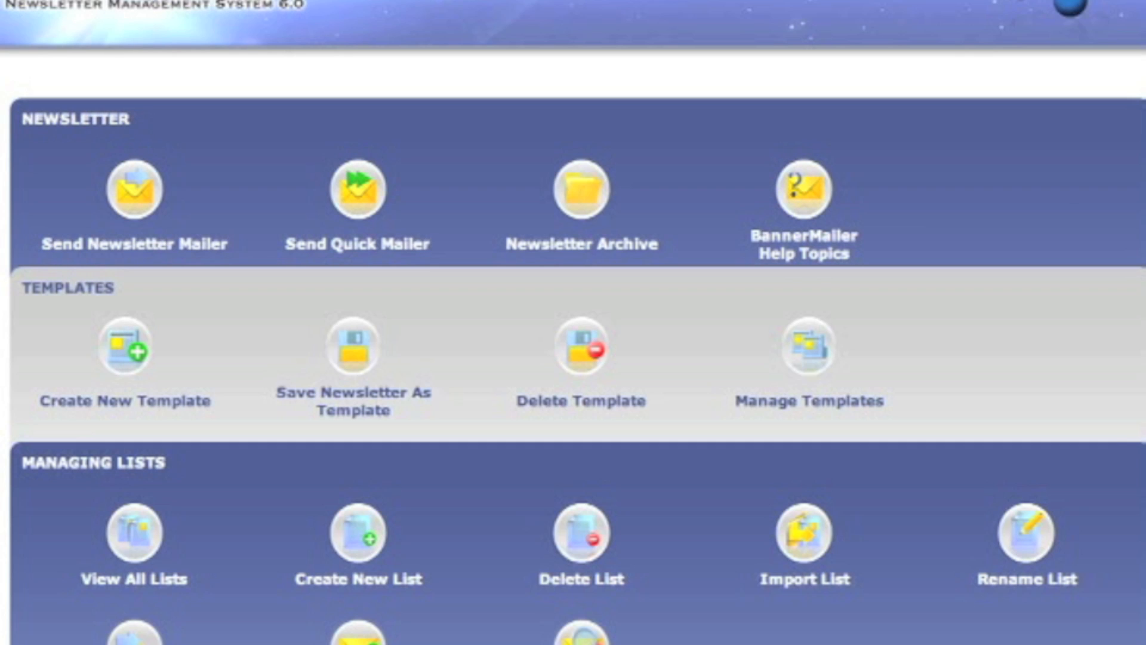
Select Las Vegas instead of Lisa in Delete List, delete it, and dismiss the confirmation.
click(594, 538)
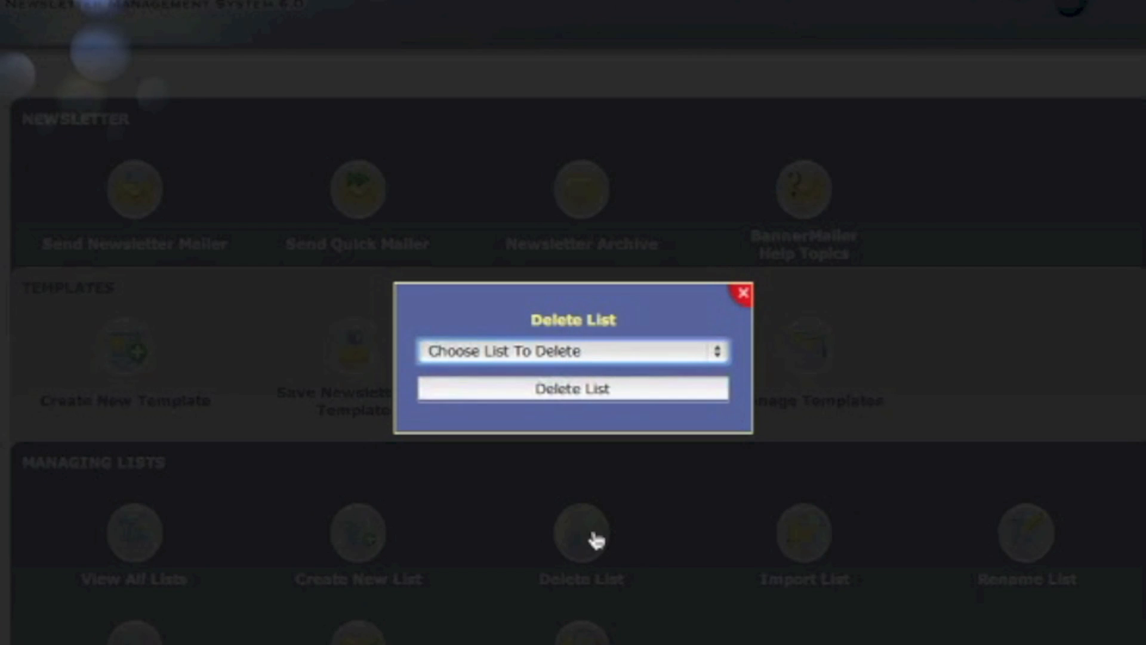
click(563, 352)
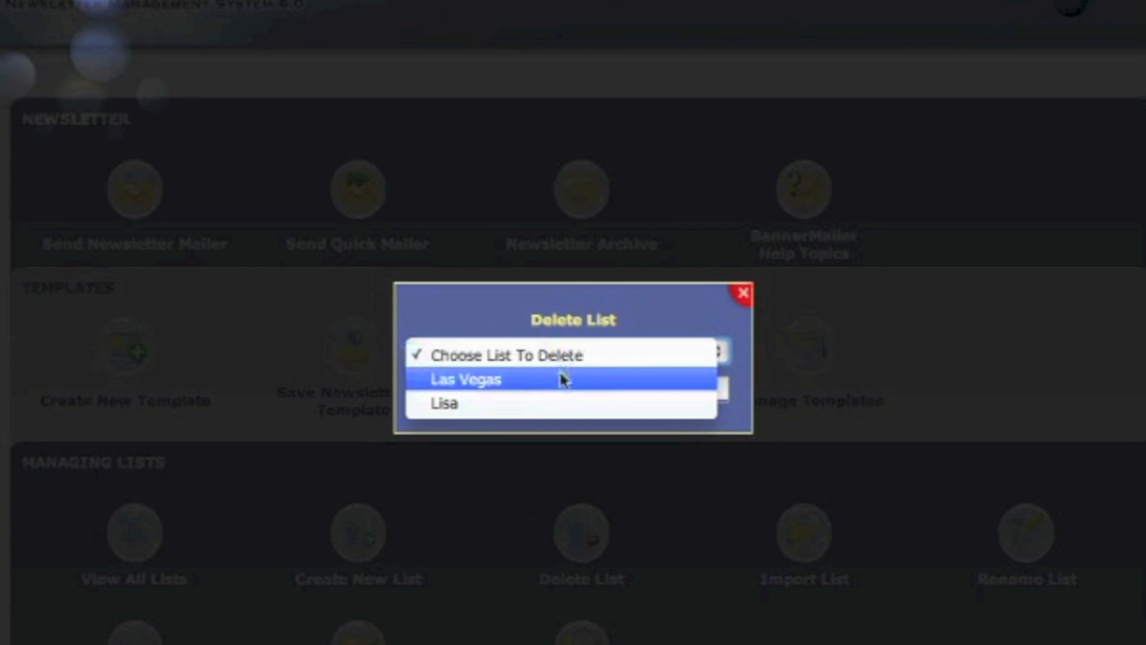
click(558, 411)
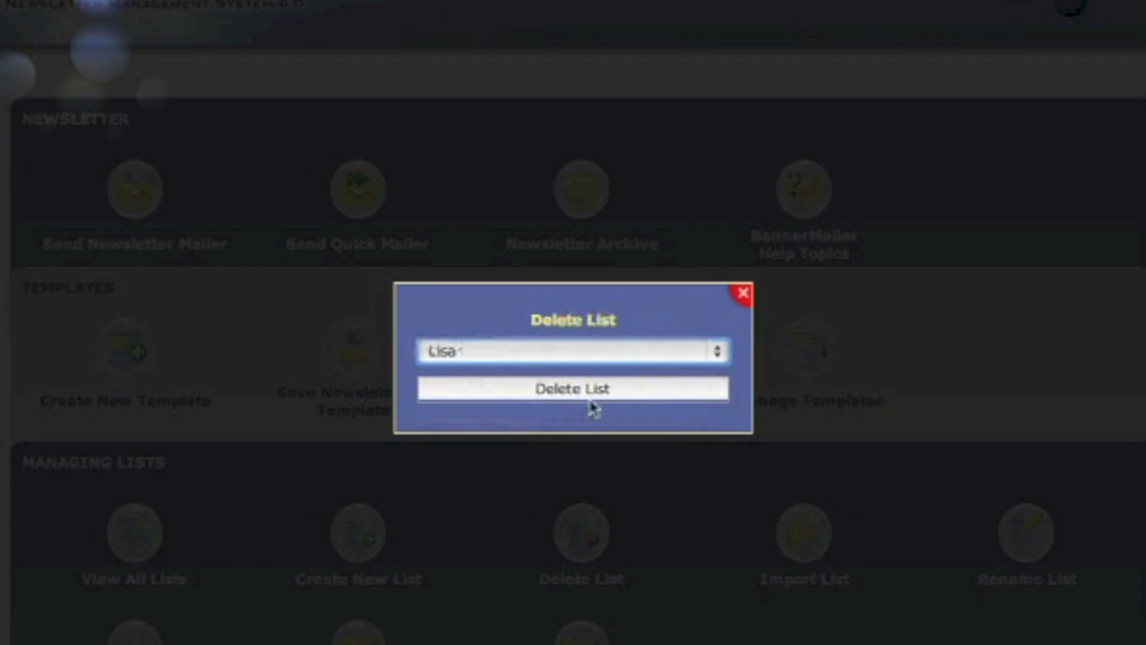
click(560, 357)
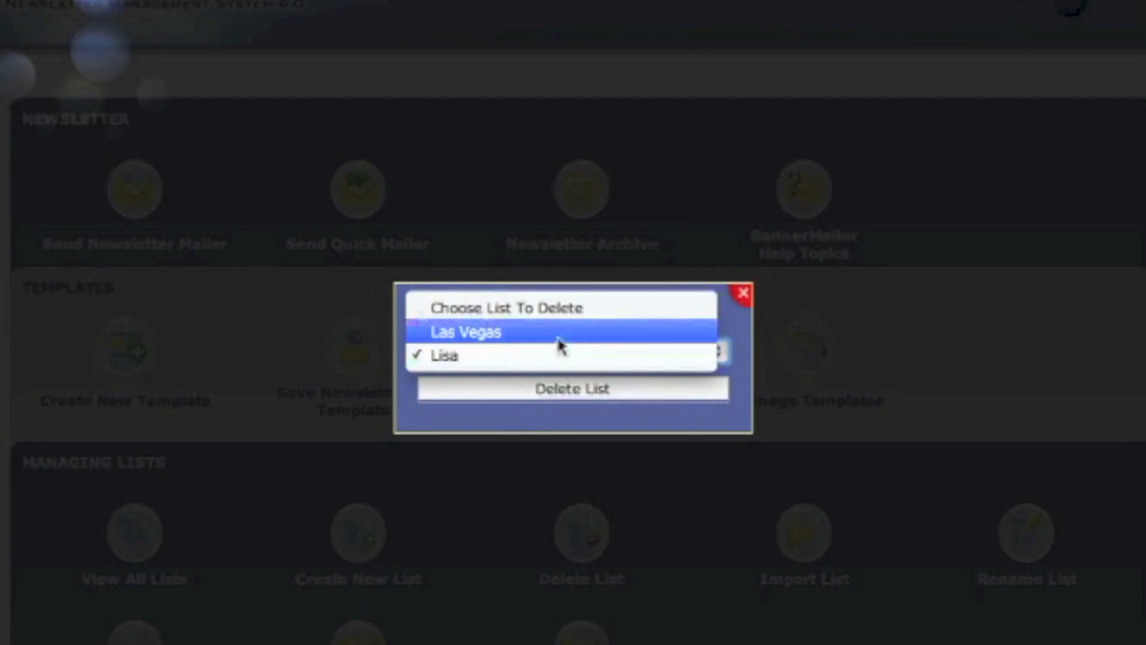
click(560, 333)
click(566, 389)
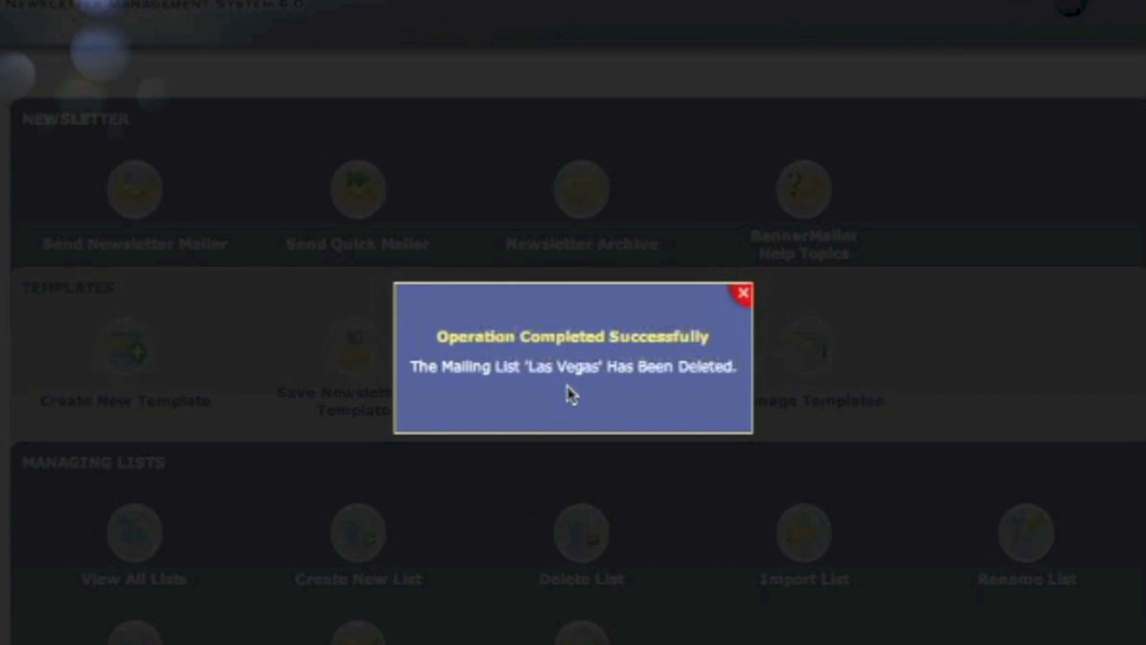
click(741, 296)
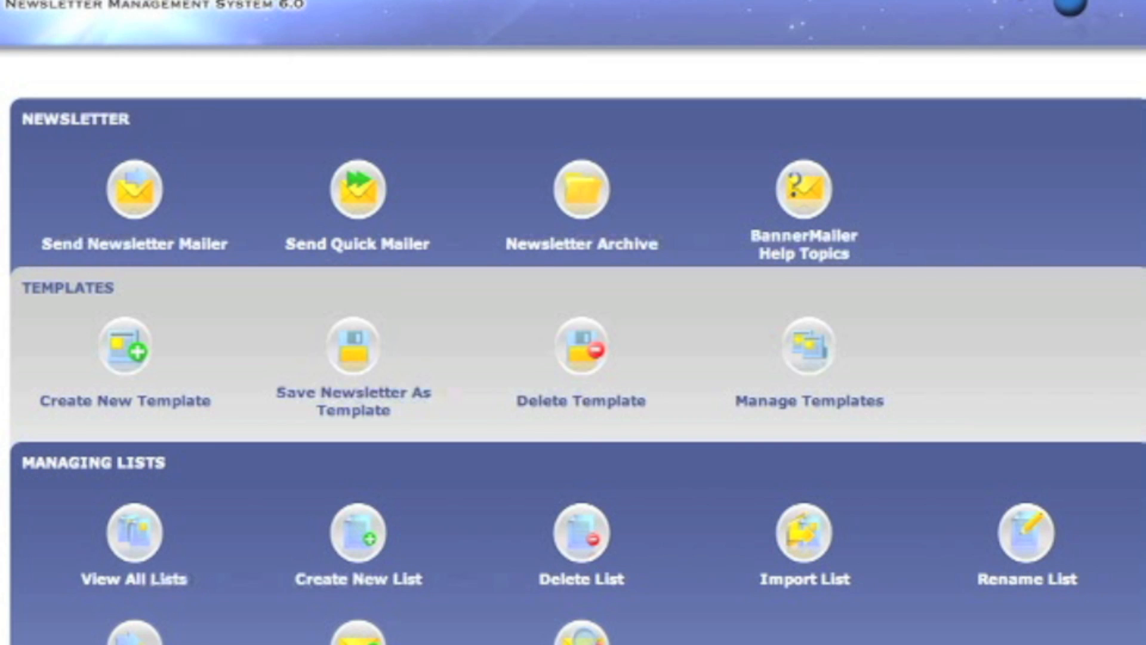
Set the Import List target to Default (7) and choose the file Default-2012-06-23.csv.
click(800, 546)
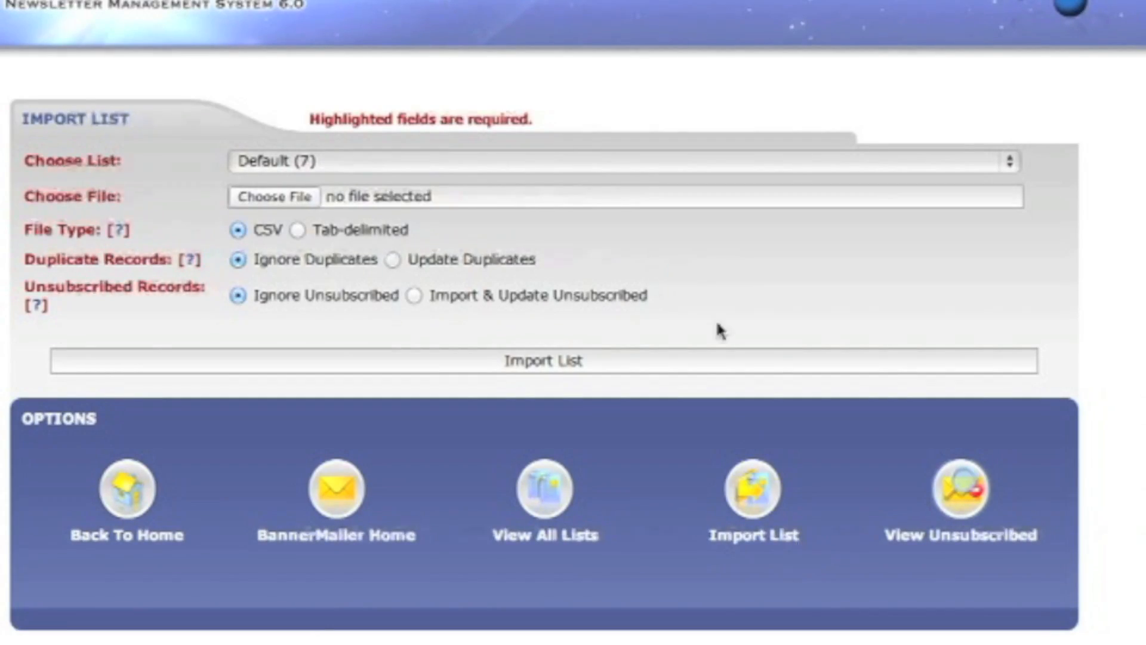
click(638, 165)
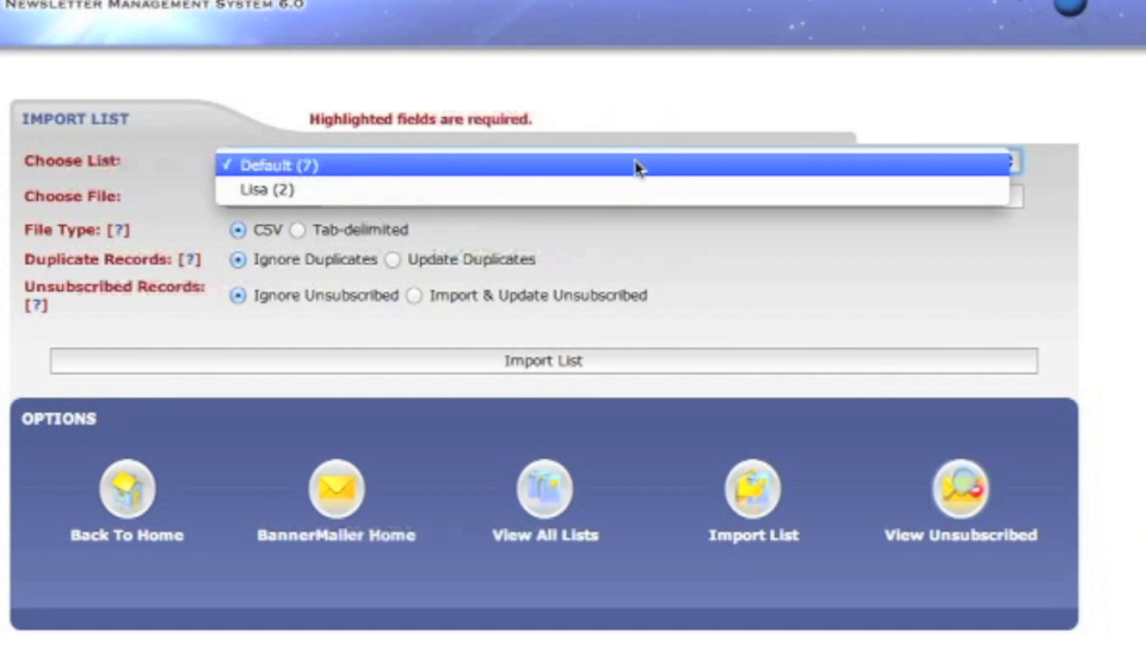
click(637, 166)
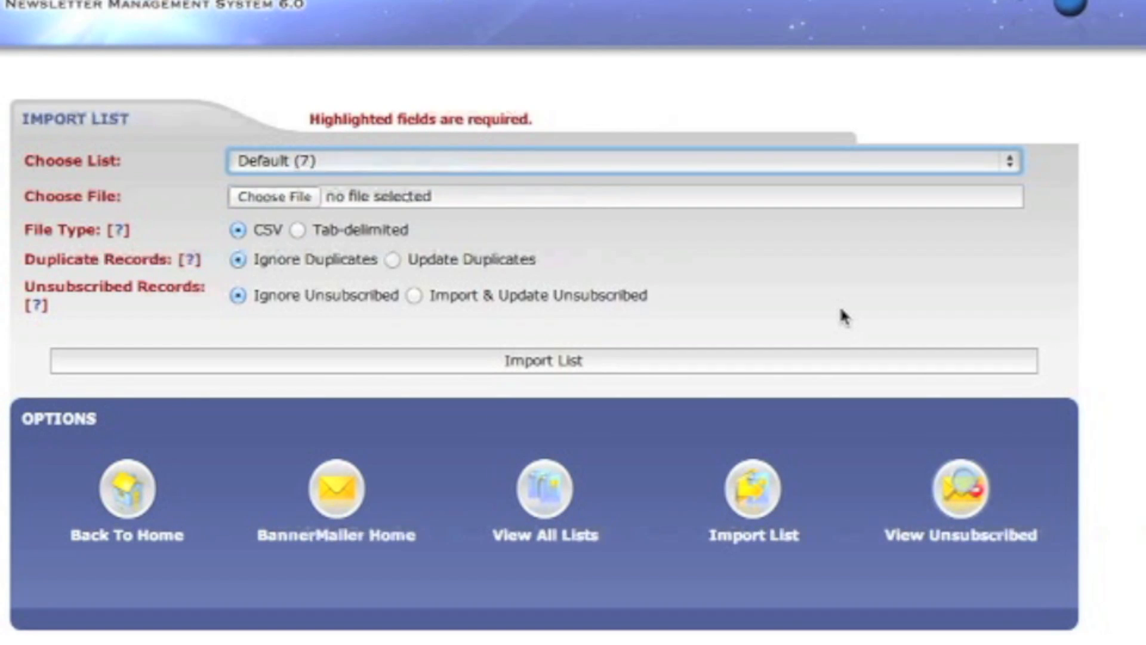
click(274, 197)
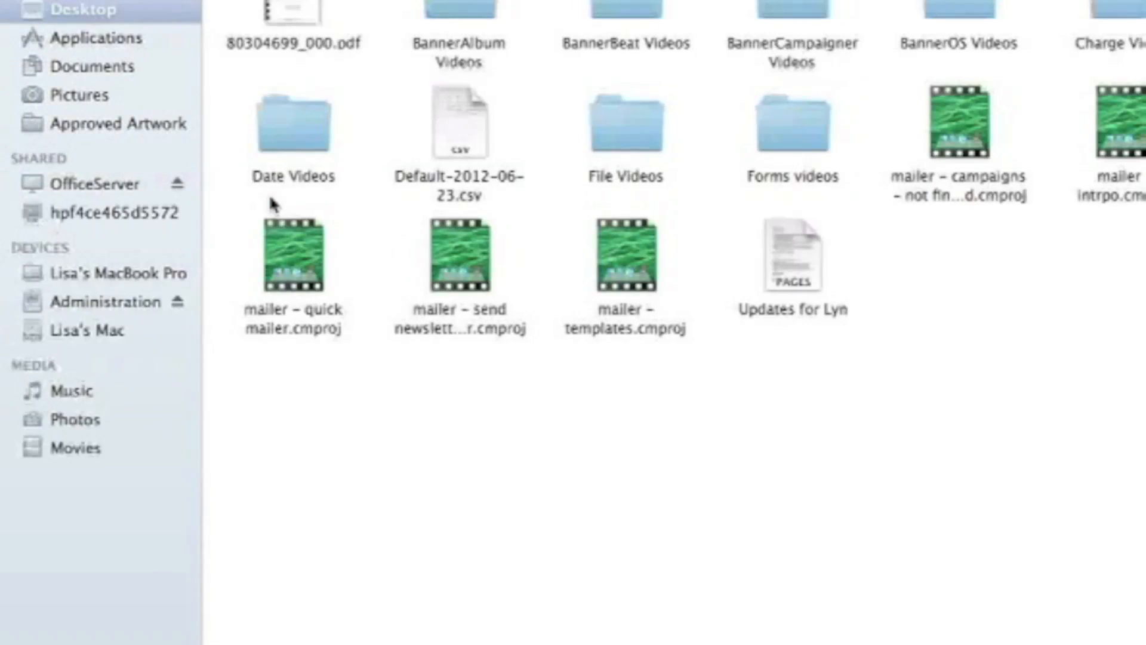
click(457, 130)
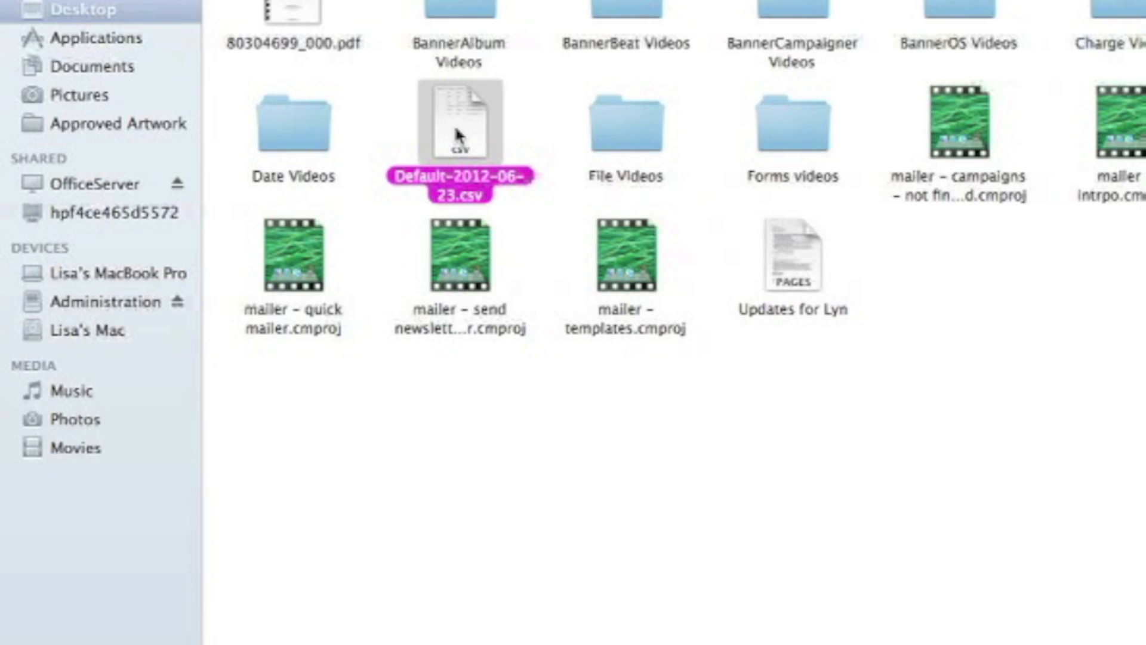
double_click(457, 133)
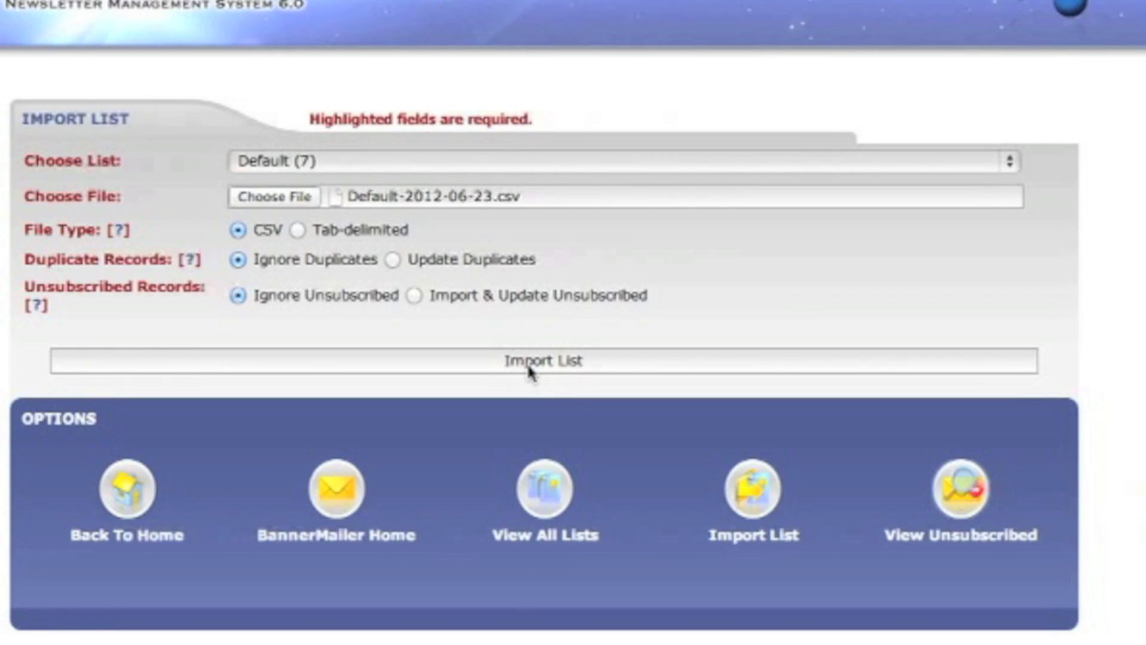
Map the Email, Firstname and Lastname columns to their fields and run the import into Default.
click(529, 369)
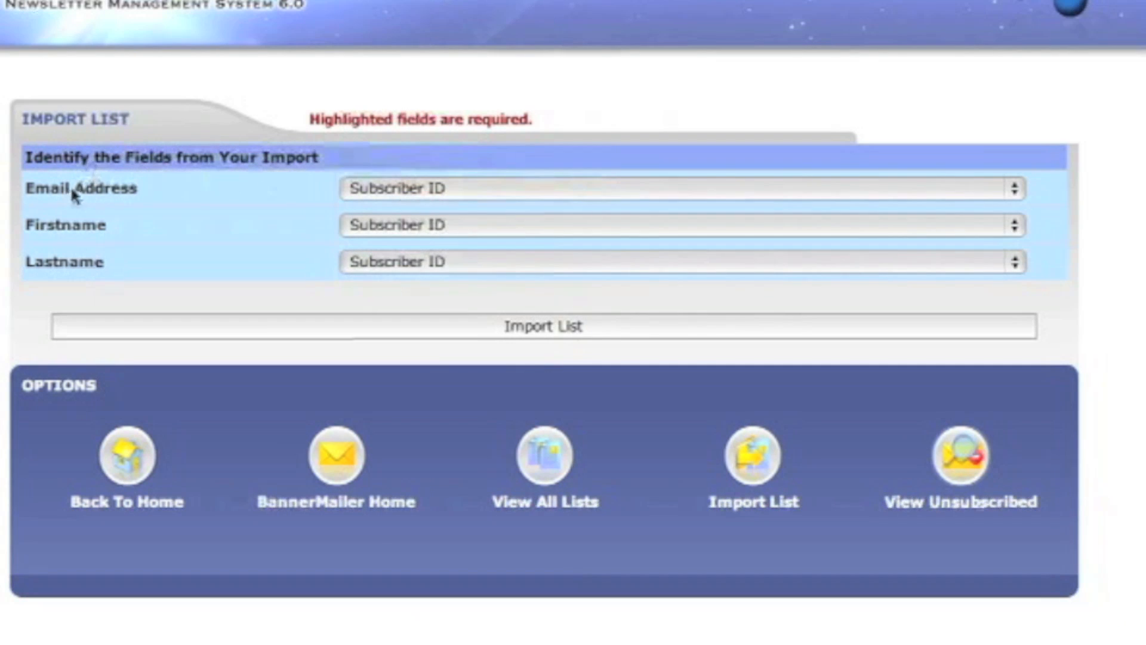
click(392, 188)
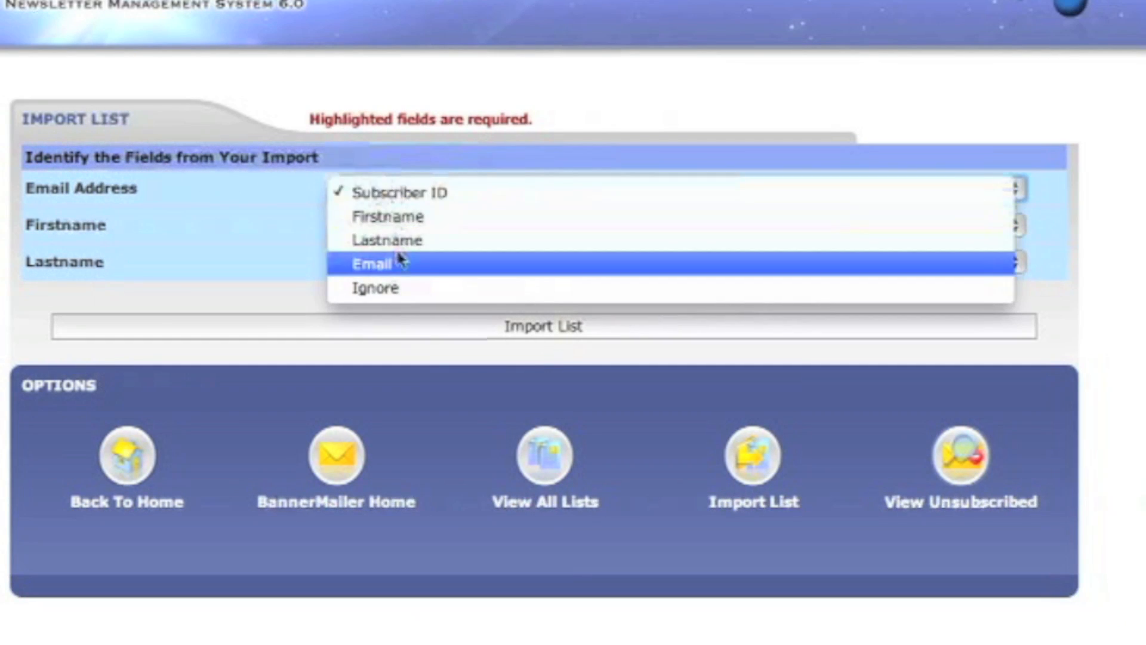
click(394, 264)
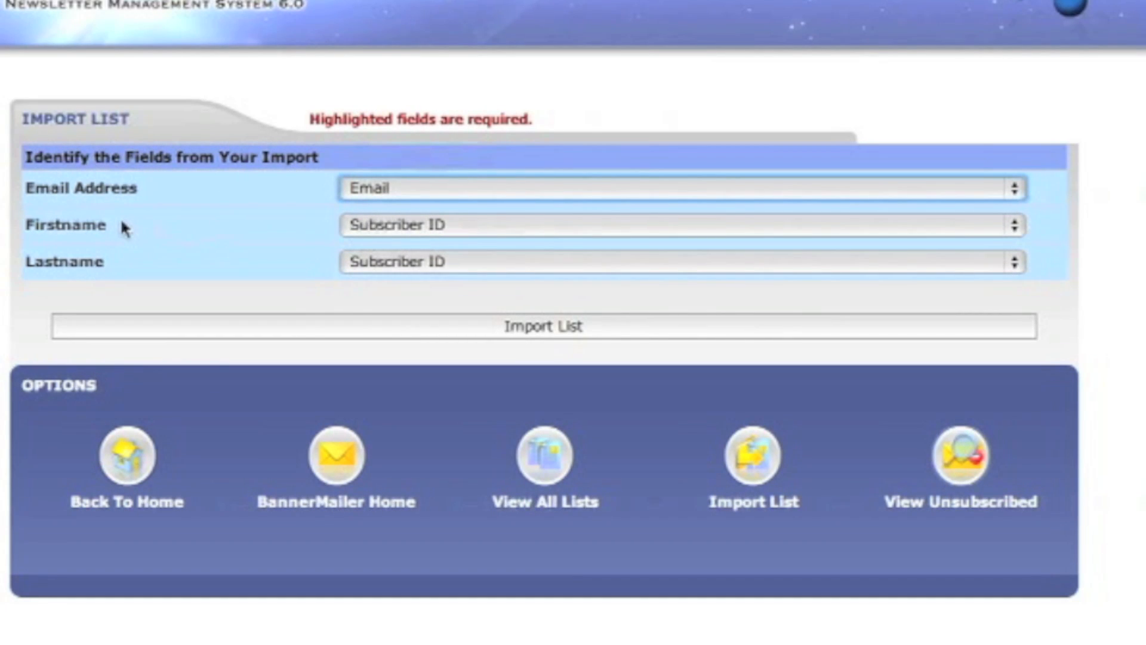
click(494, 225)
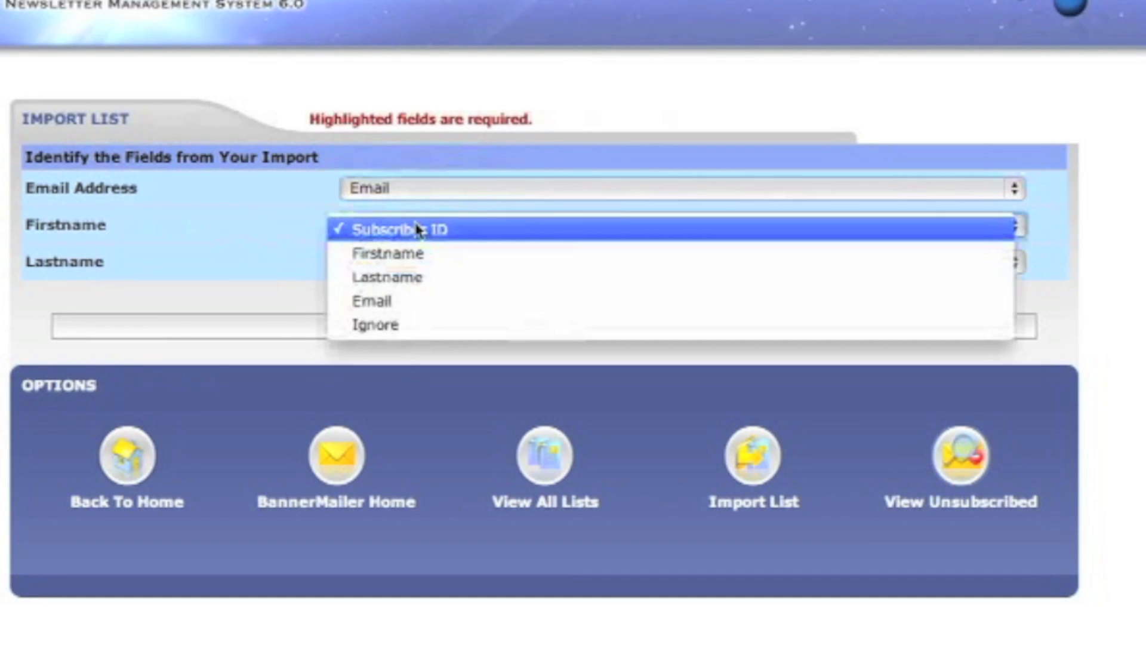
click(415, 253)
click(413, 264)
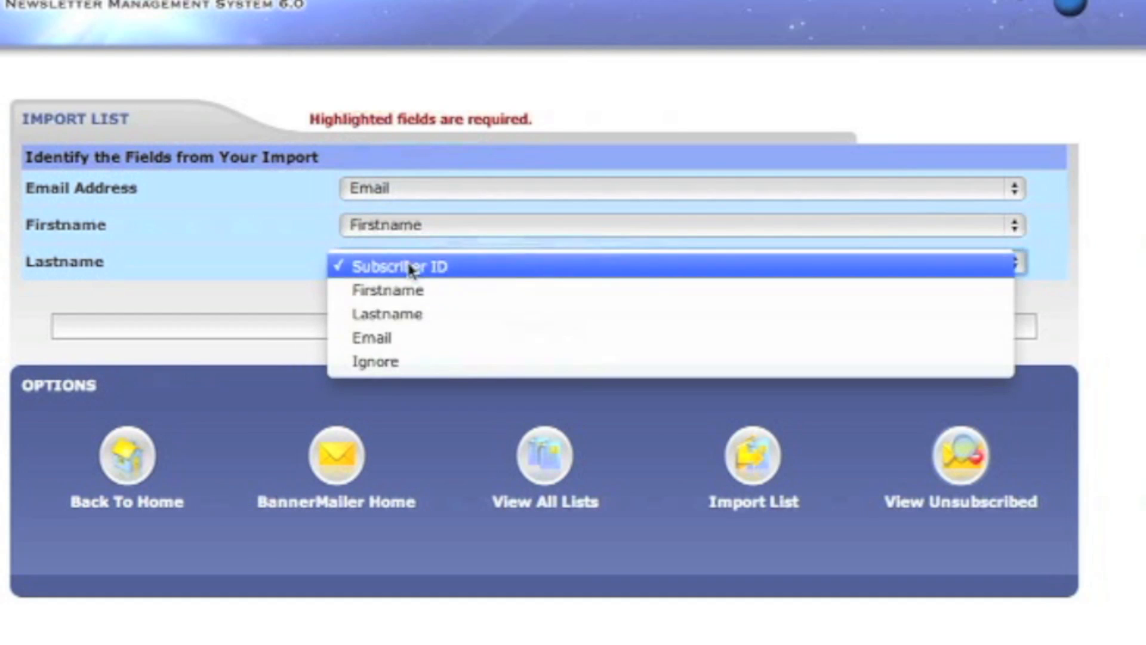
click(410, 313)
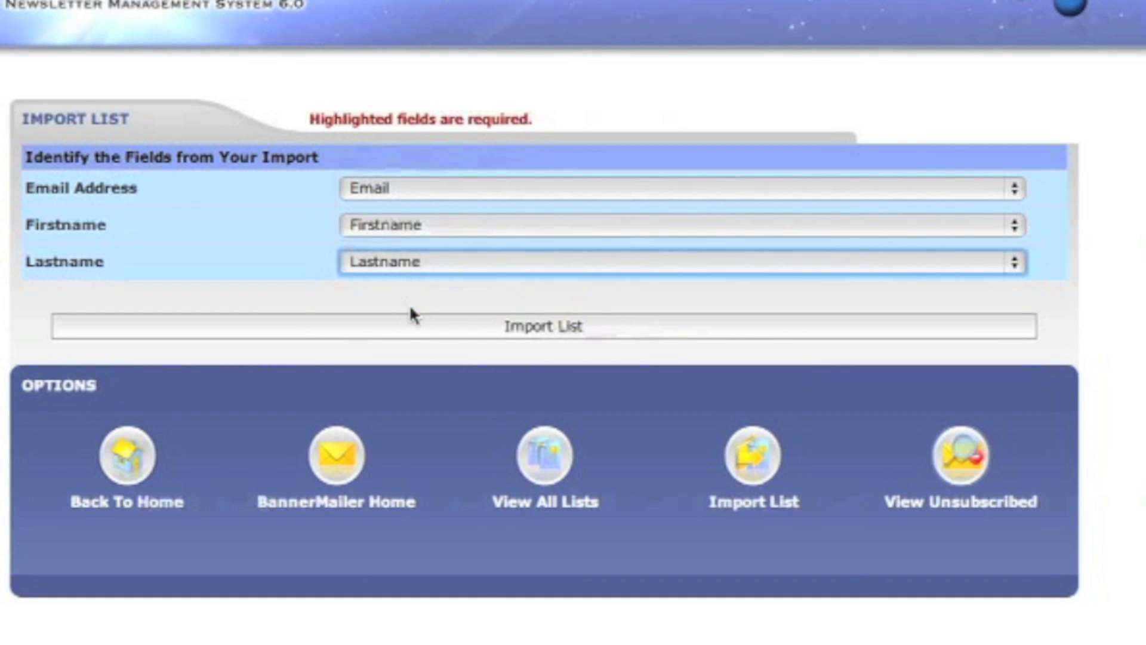
click(568, 328)
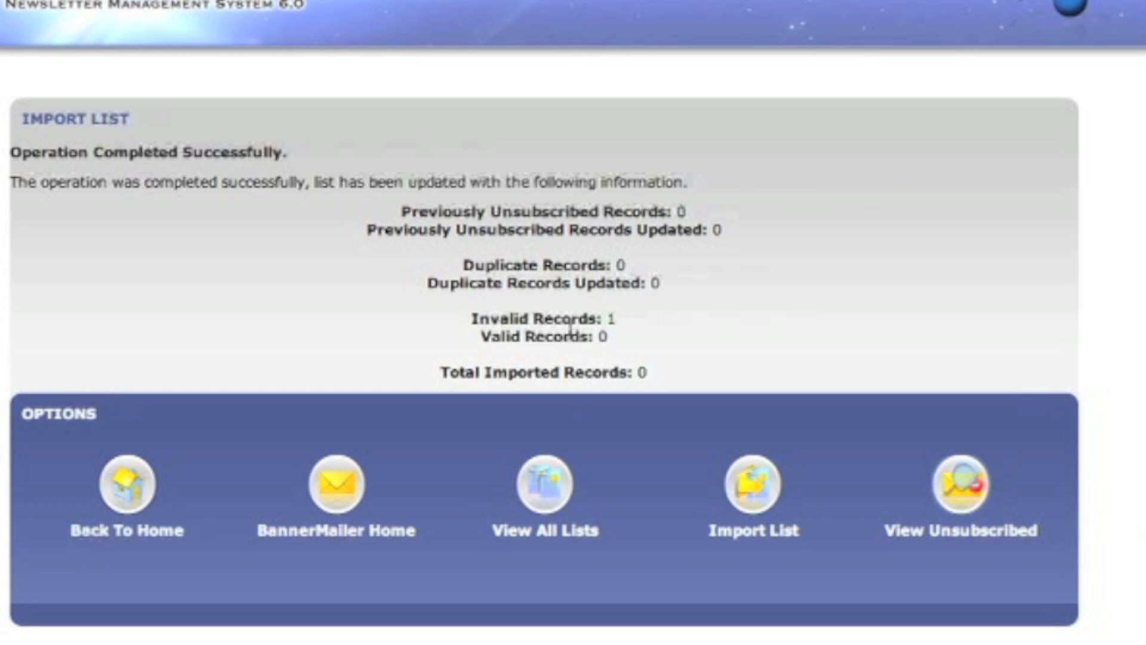
Leave the import results using the Back To Home icon in the Options panel.
click(339, 501)
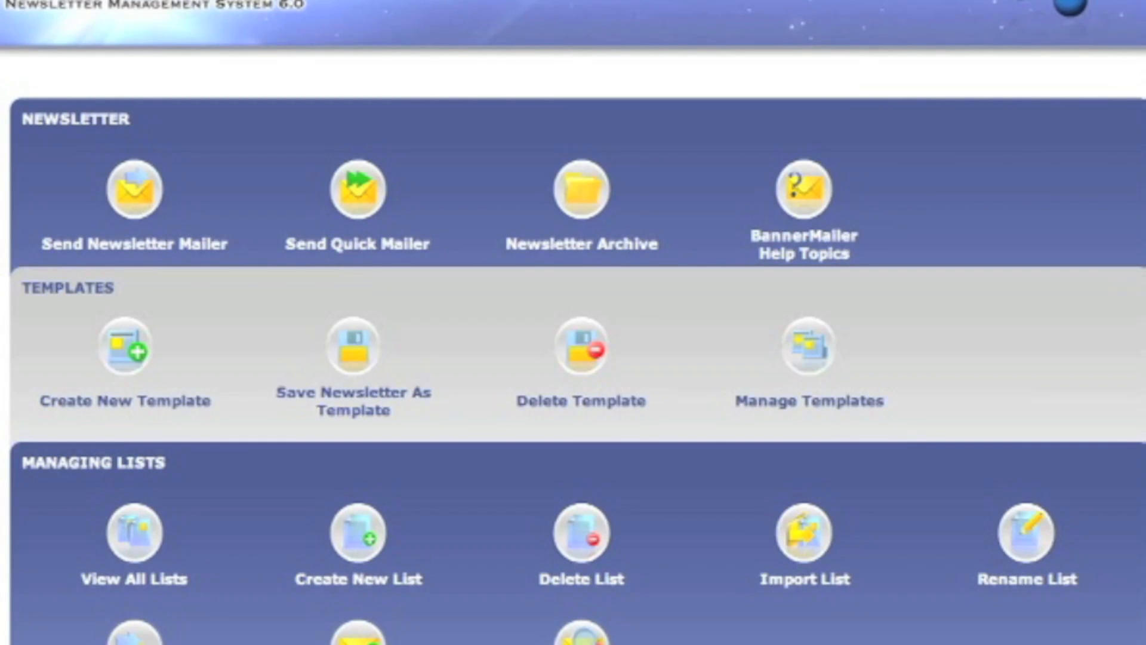
Choose Default in Rename List, change its name to 'Las Vegas', and dismiss the success message.
click(1032, 533)
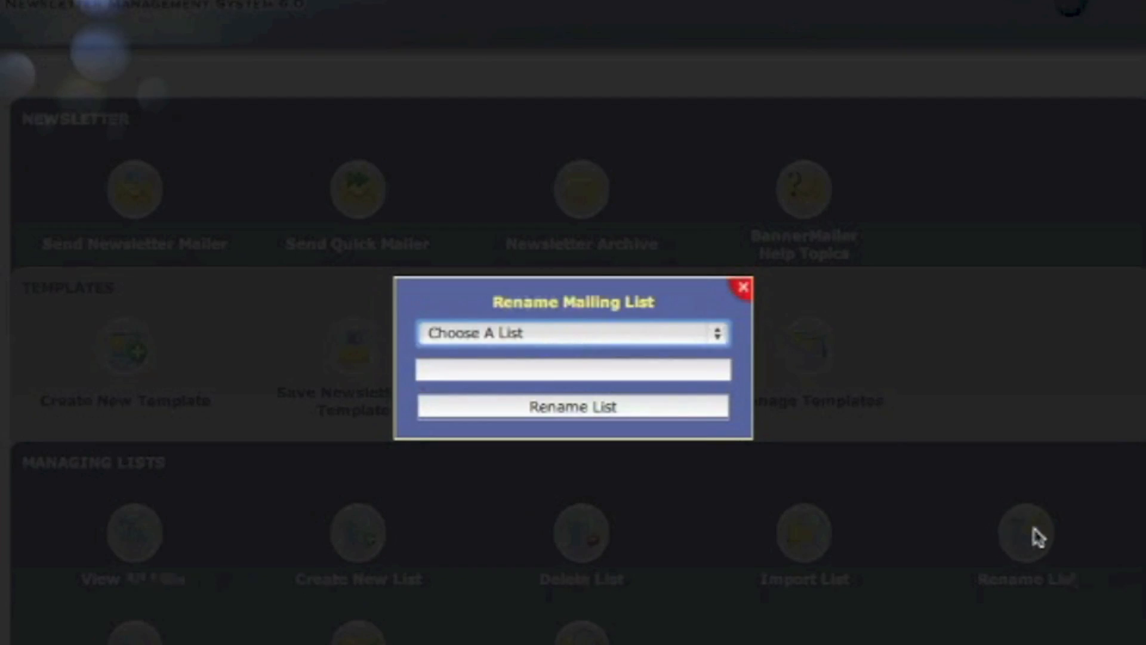
click(711, 344)
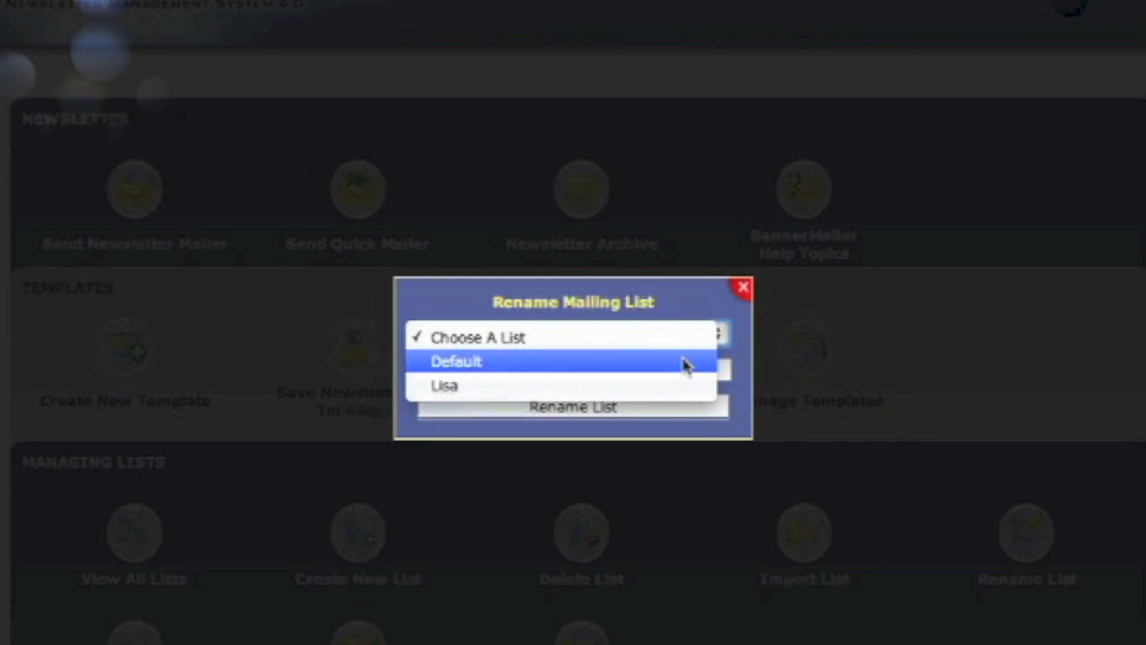
click(686, 362)
click(576, 376)
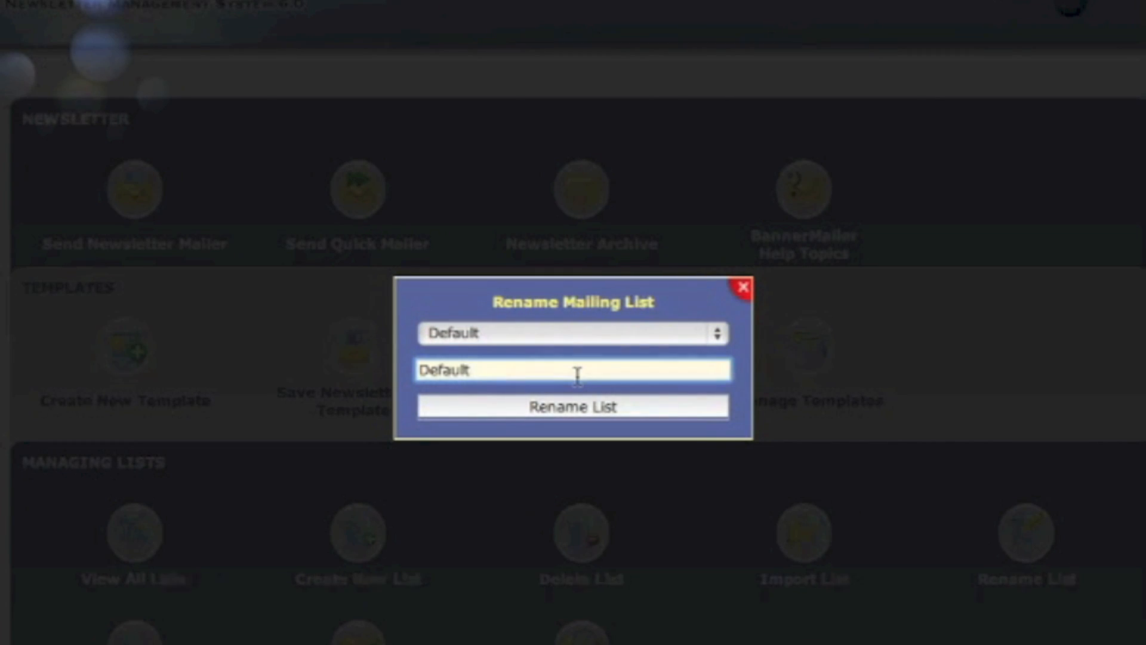
key(BackSpace)
key(BackSpace)
key(BackSpace)
key(BackSpace)
key(BackSpace)
key(BackSpace)
key(BackSpace)
text(Las Vegas)
click(619, 412)
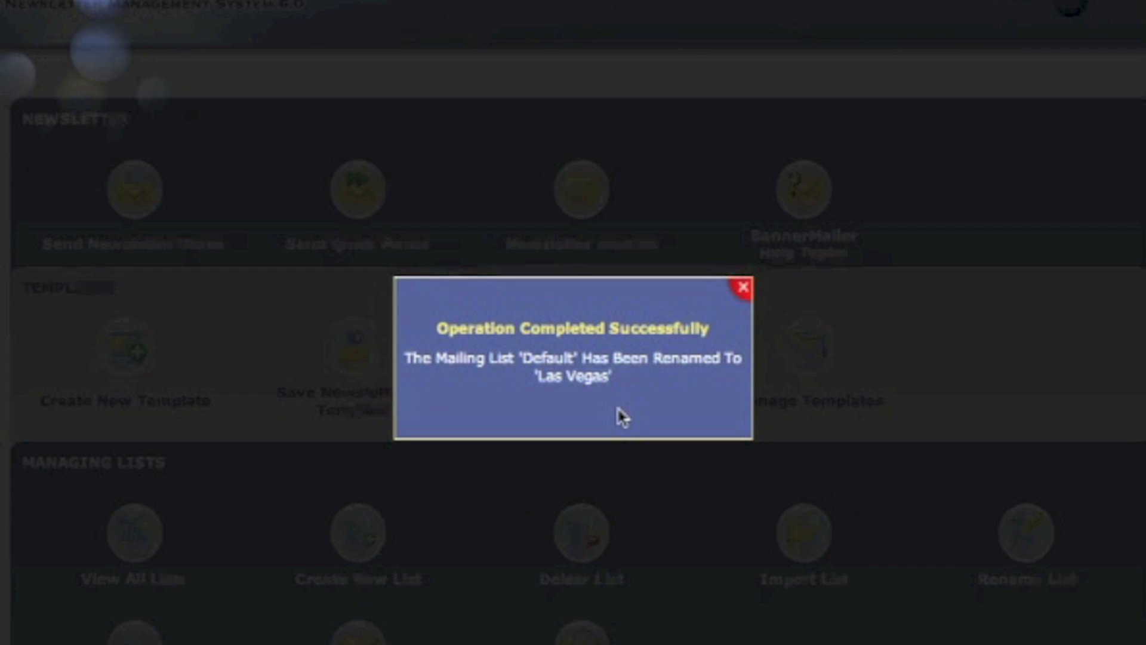
click(743, 288)
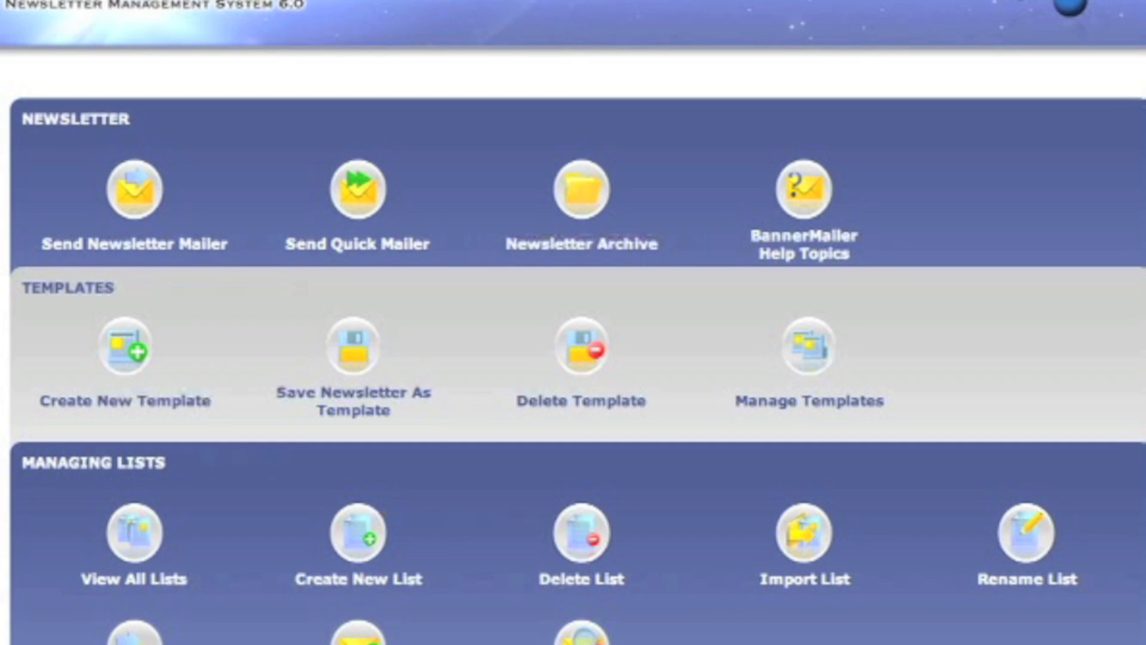
Merge lists with Copy set to Las Vegas and To set to Lisa, then dismiss the confirmation.
click(149, 640)
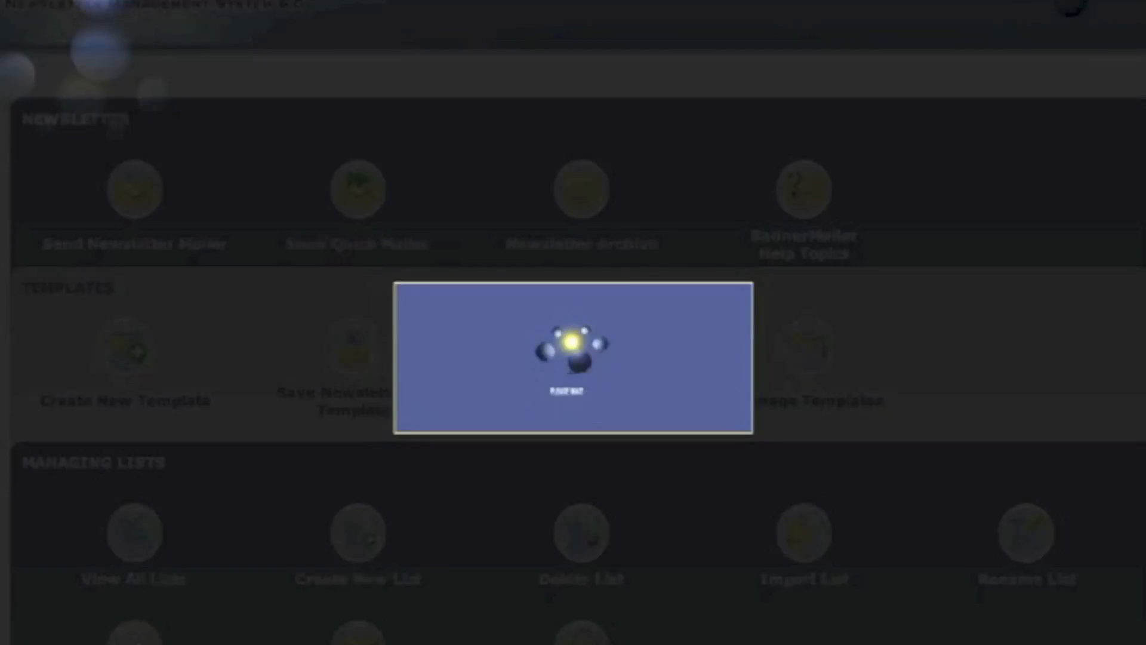
click(524, 341)
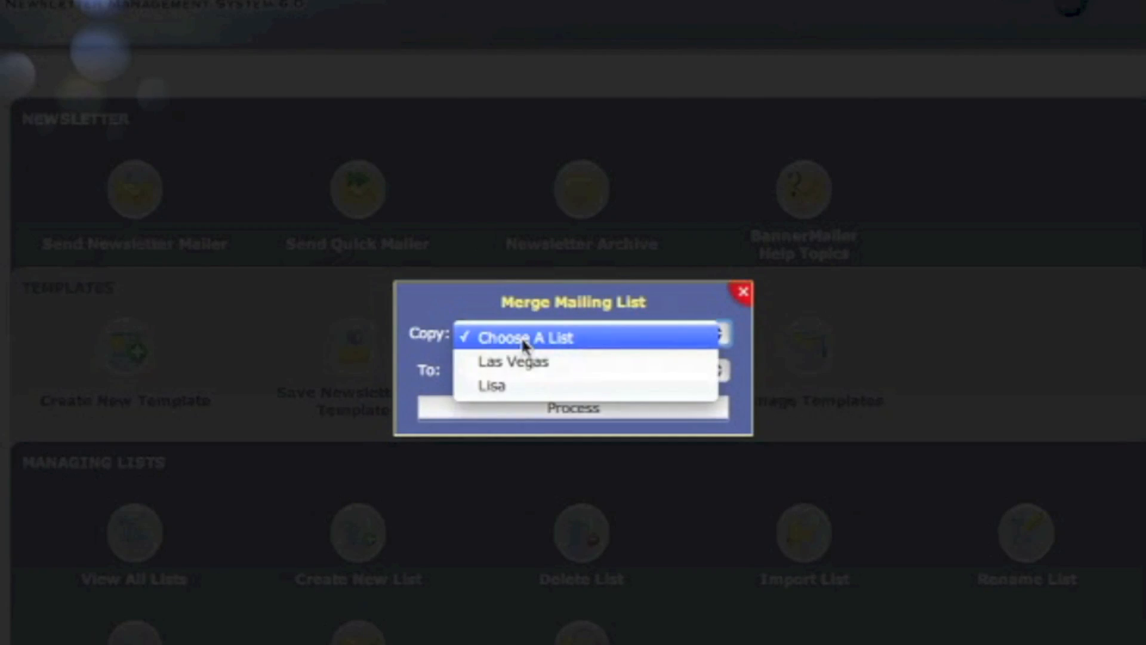
click(525, 362)
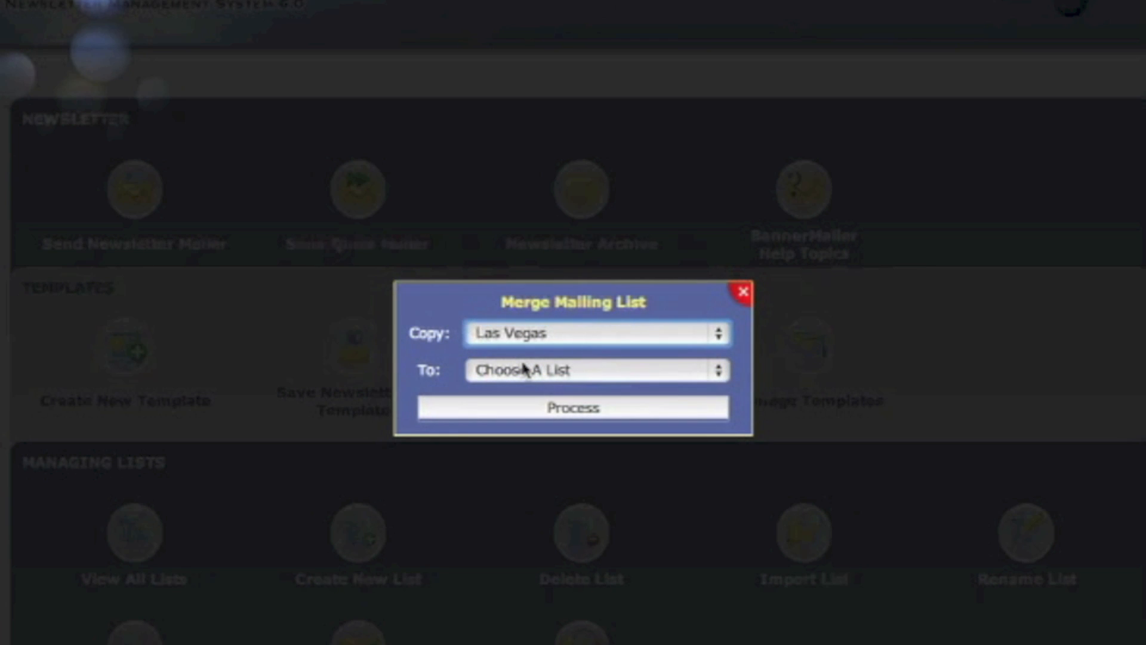
click(540, 371)
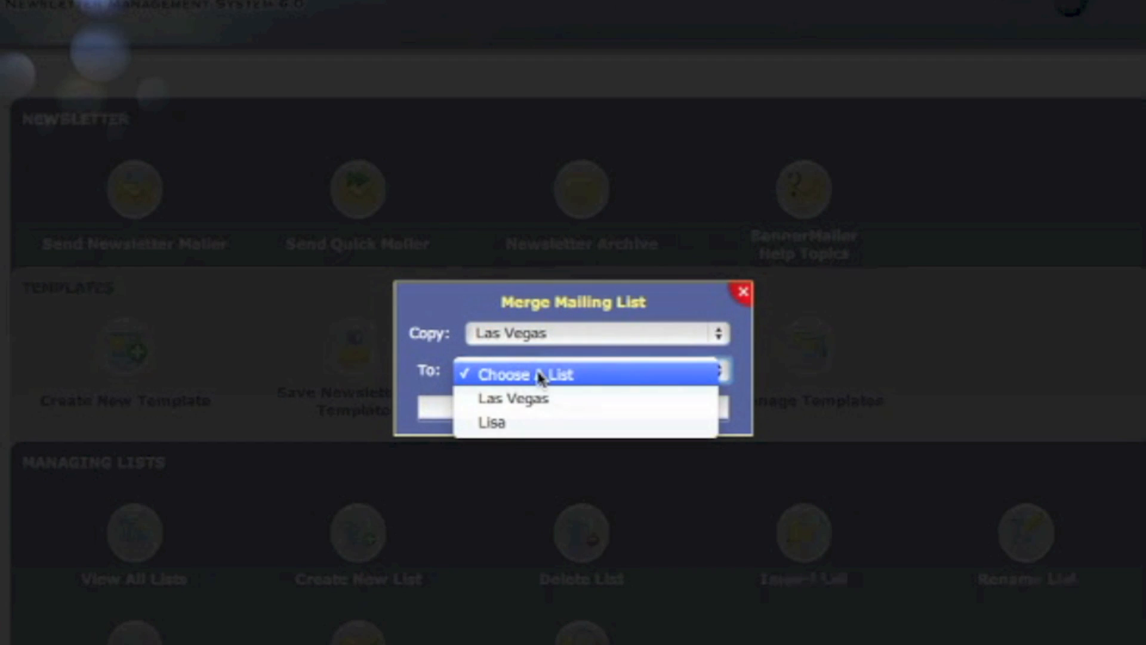
click(530, 425)
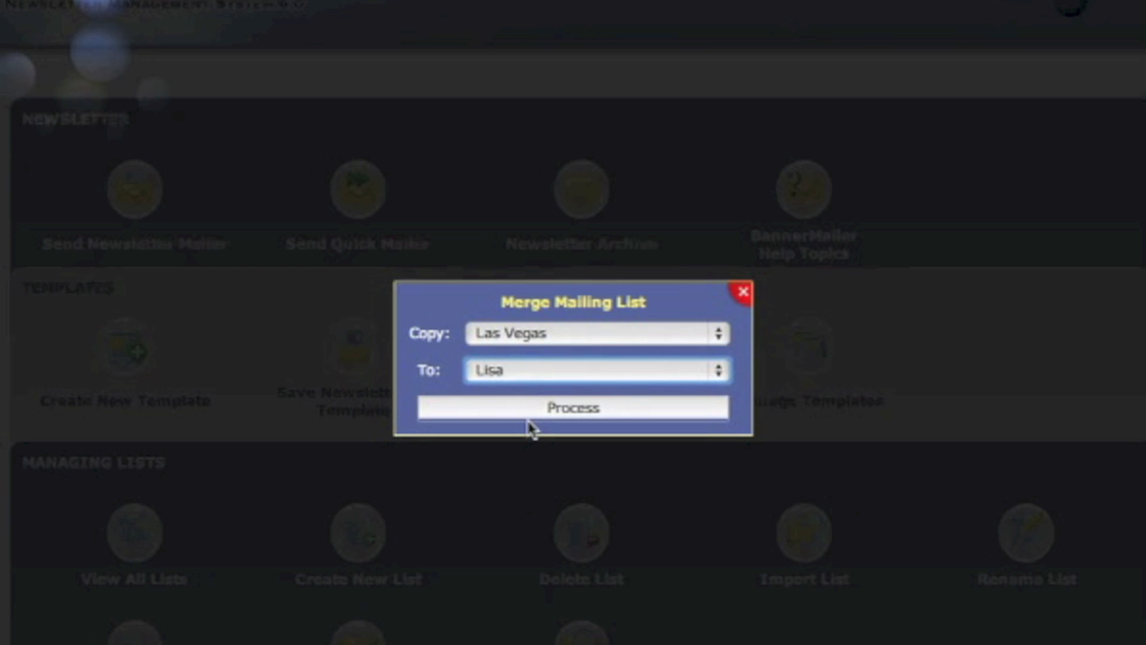
click(524, 406)
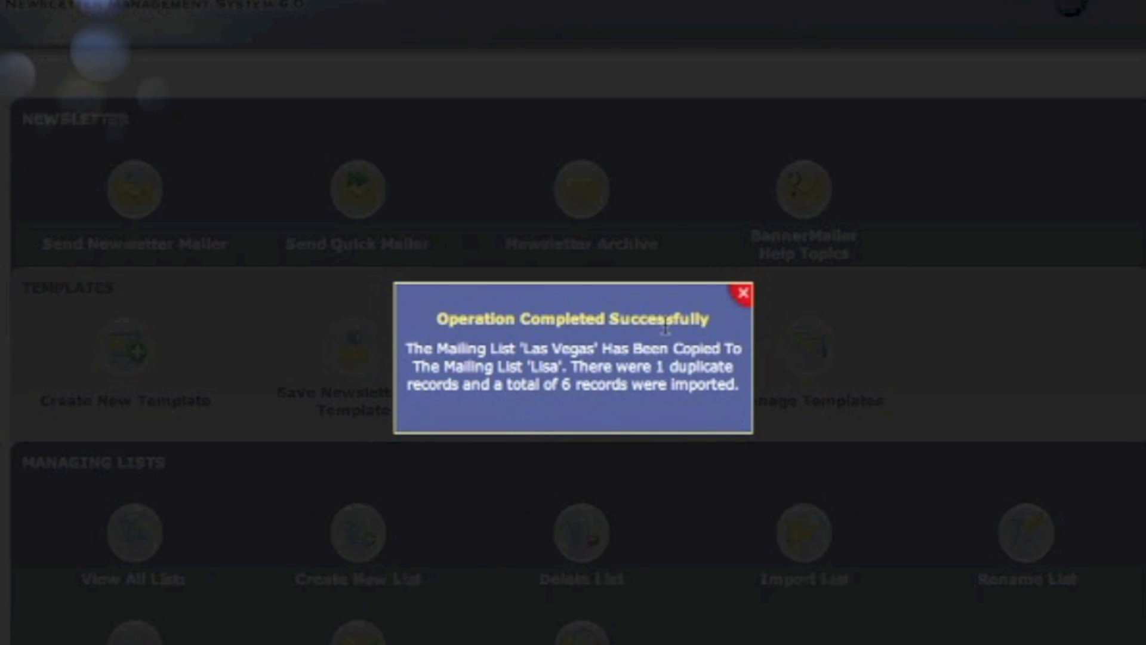
click(742, 303)
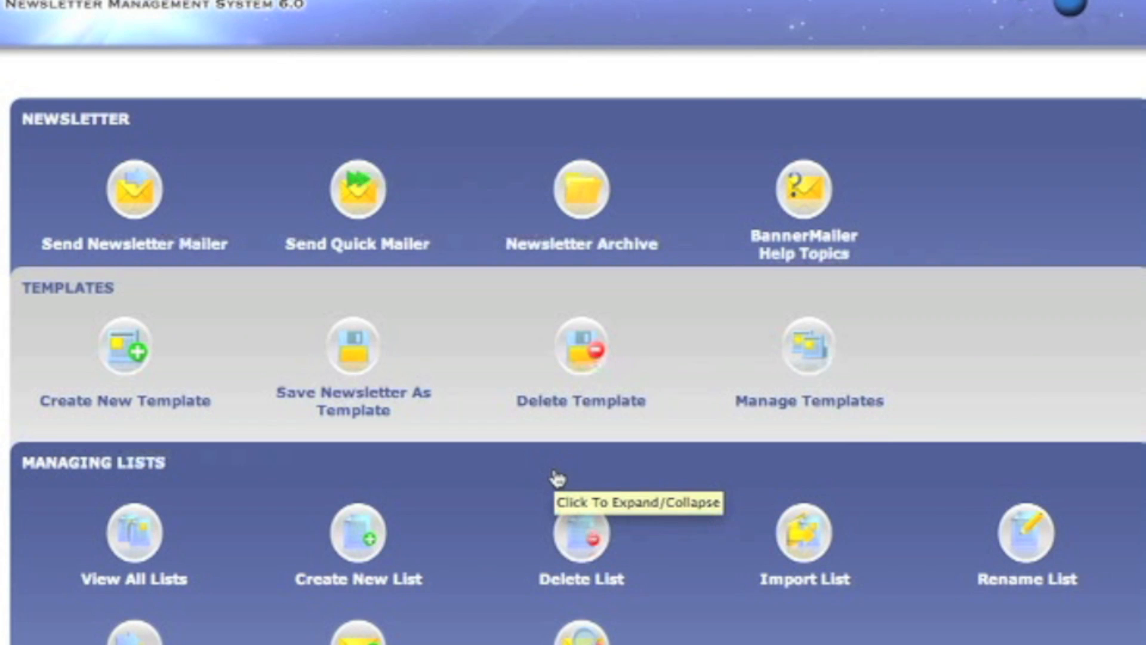
scroll(498, 506, down, 3)
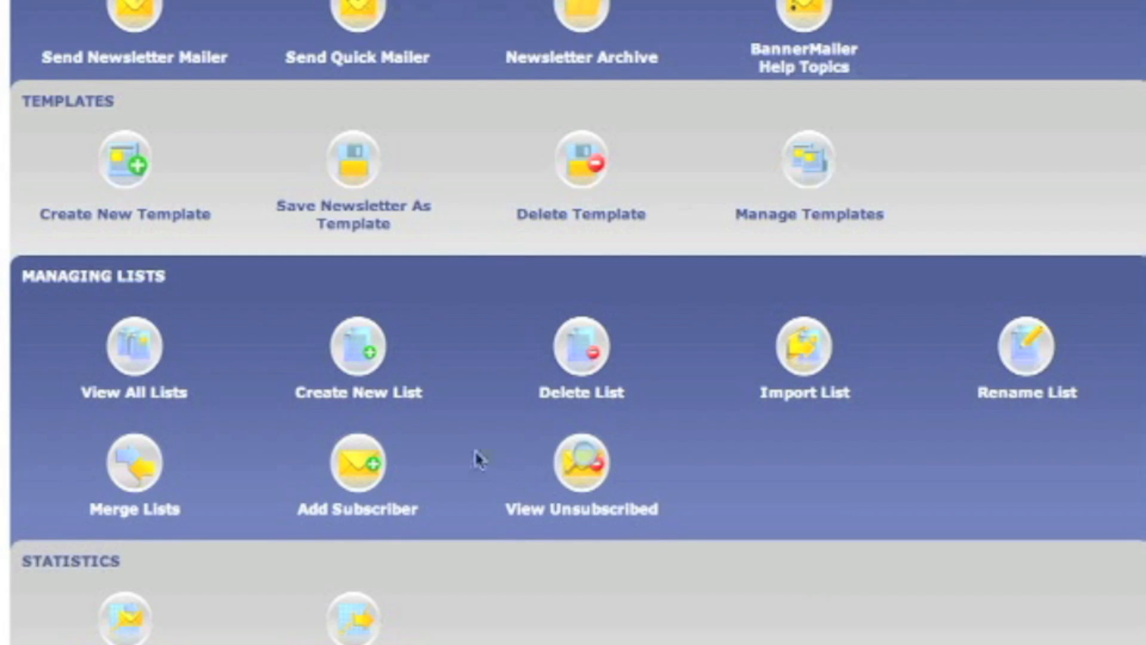
click(361, 477)
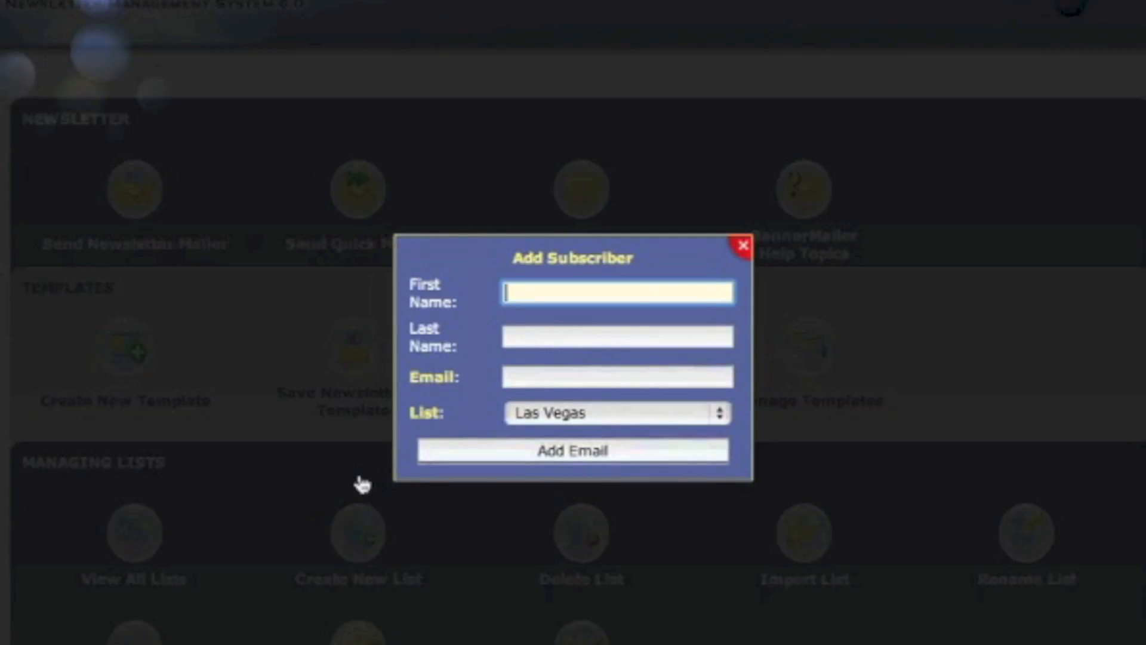
click(542, 298)
click(529, 337)
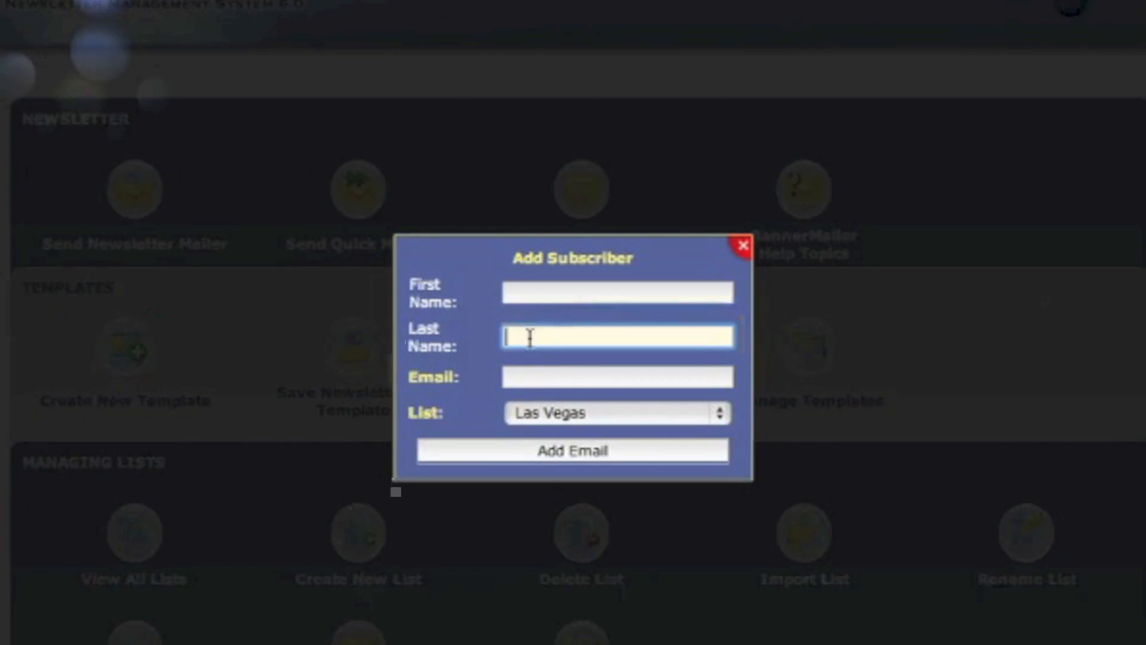
click(510, 379)
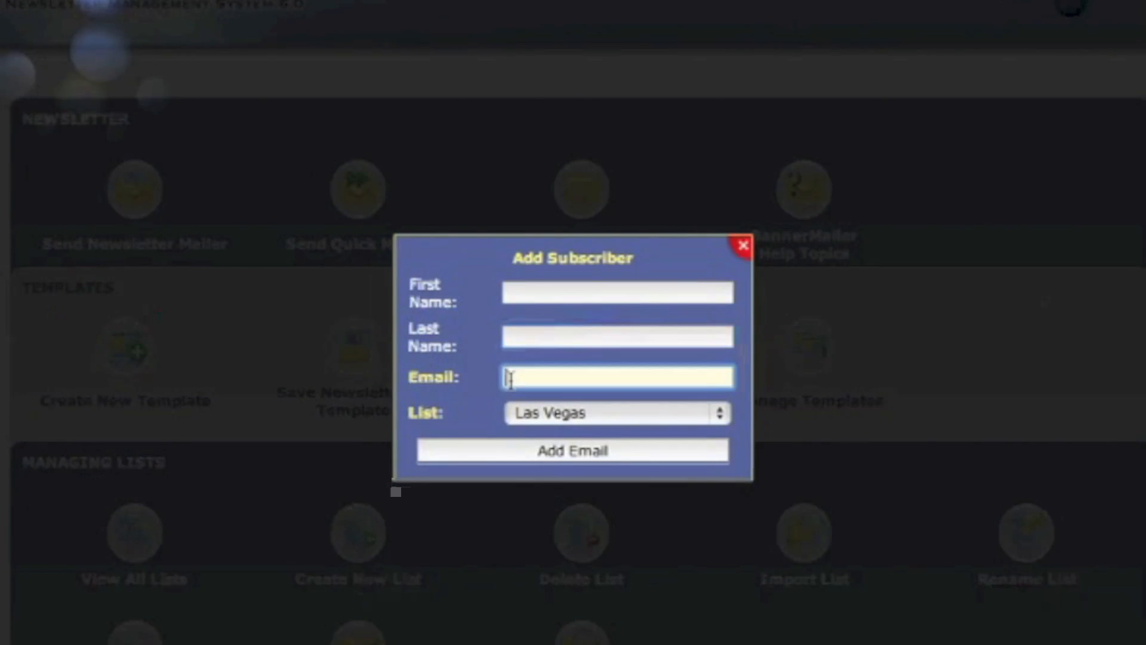
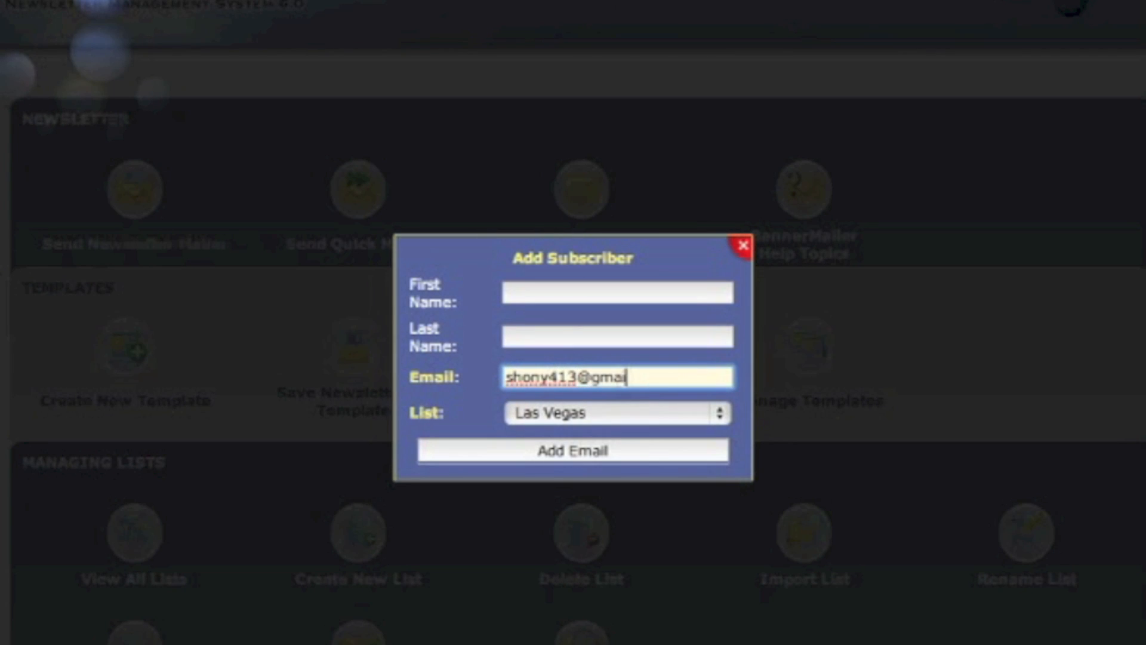
click(522, 422)
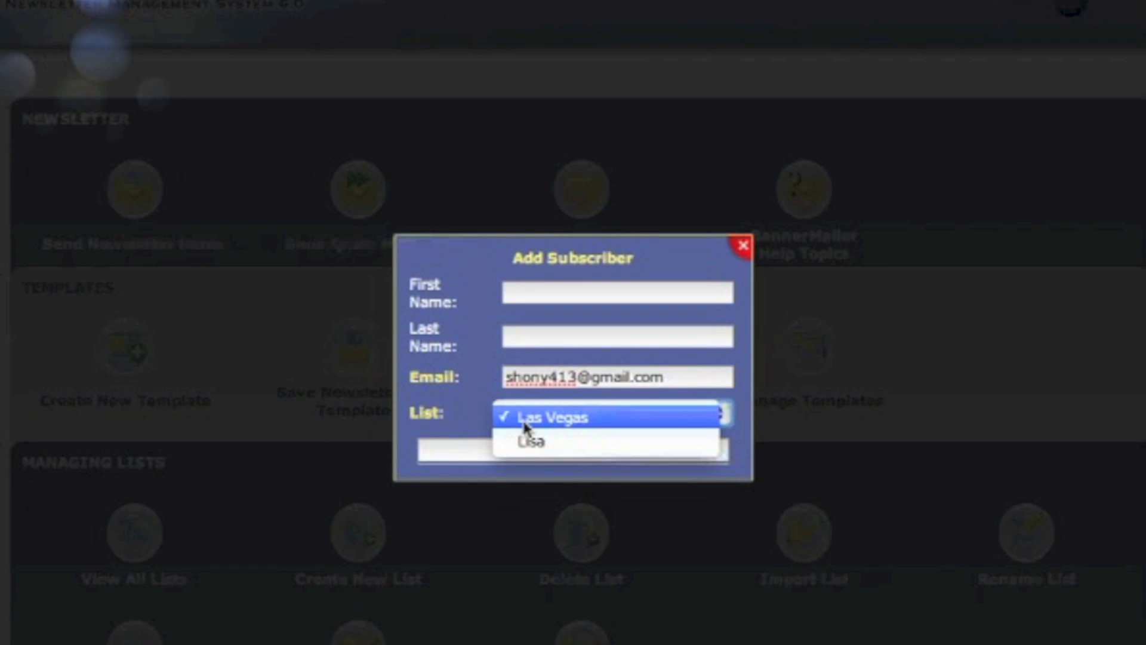
click(525, 427)
click(547, 455)
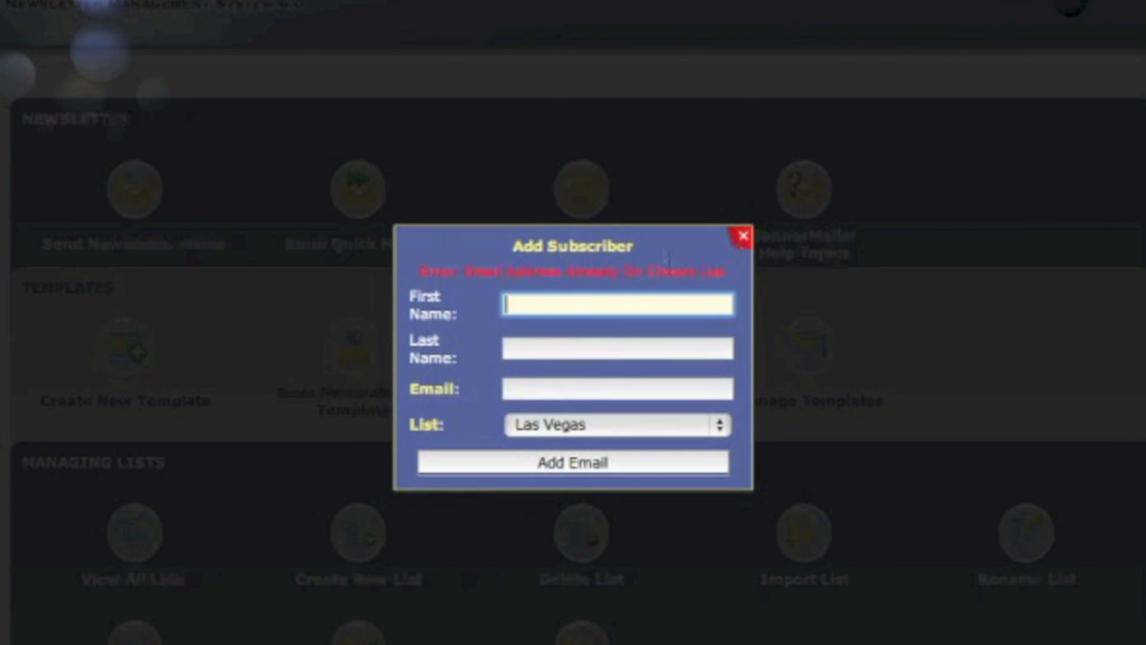
click(741, 238)
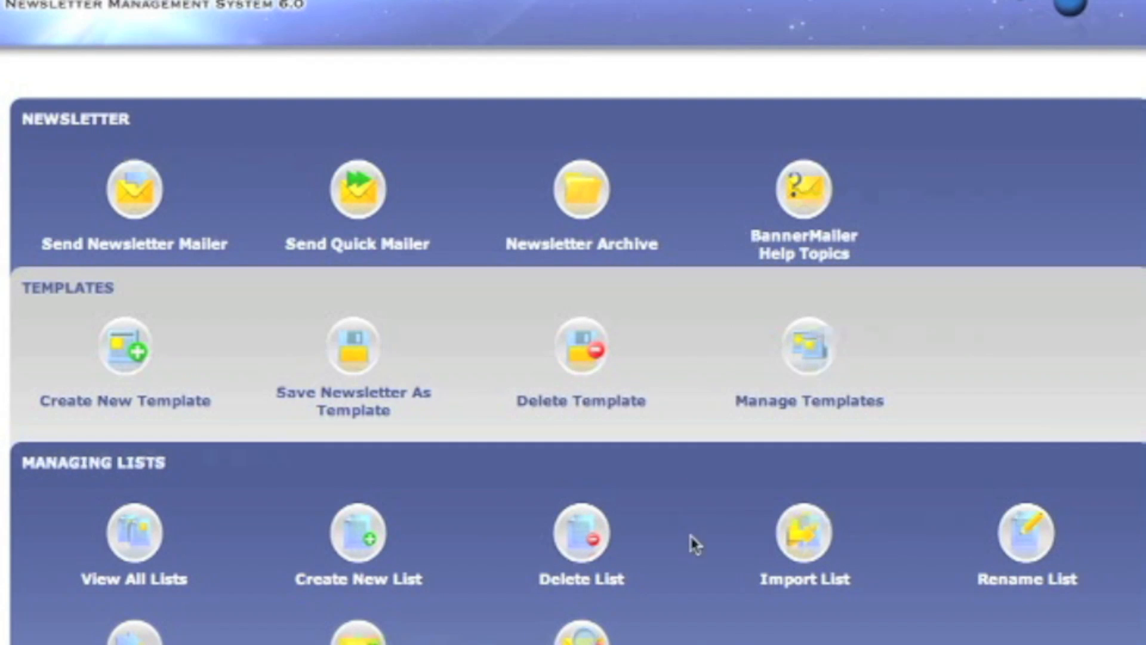
scroll(691, 561, down, 4)
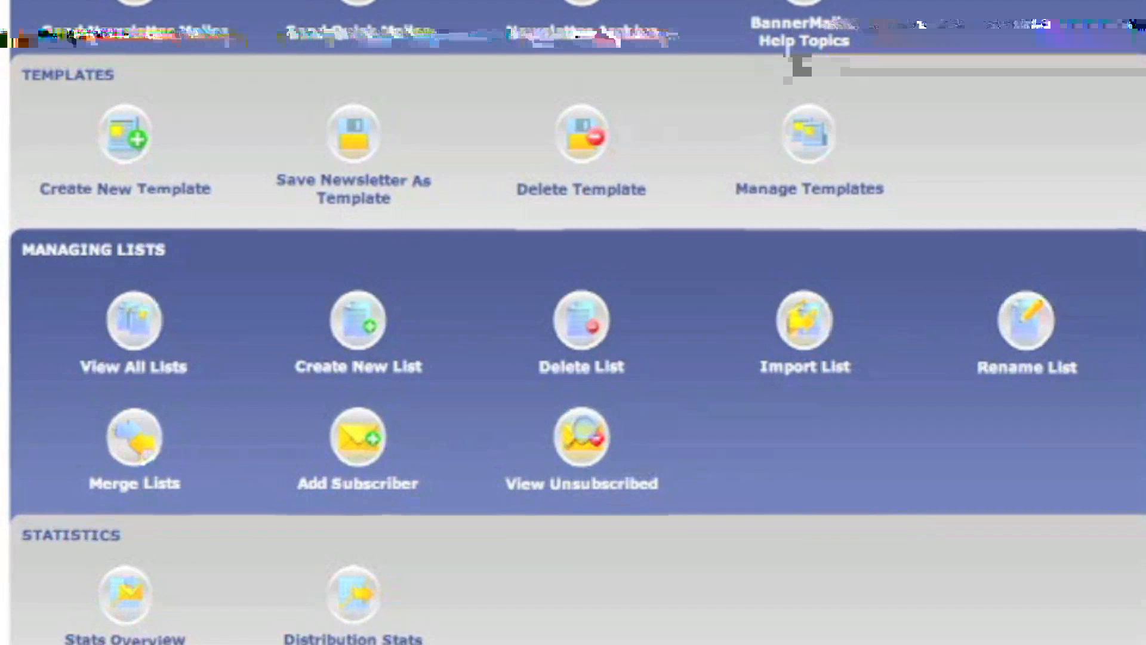
Show the Unsubscribed Members page listing the two removed addresses with unsubscribe dates and types.
click(577, 466)
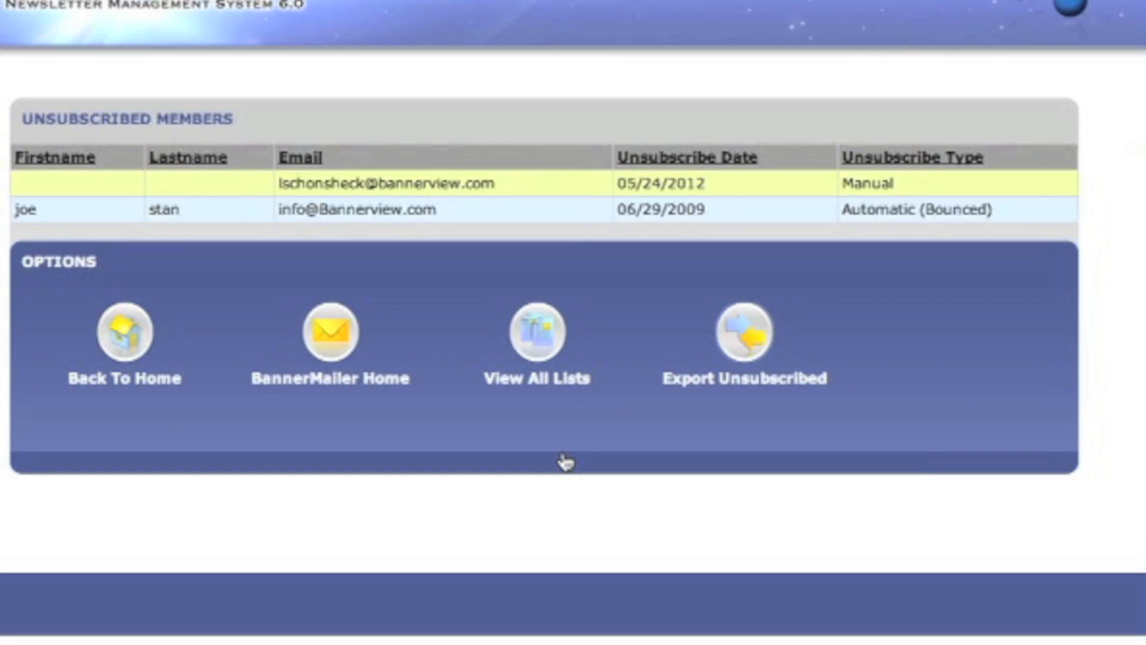